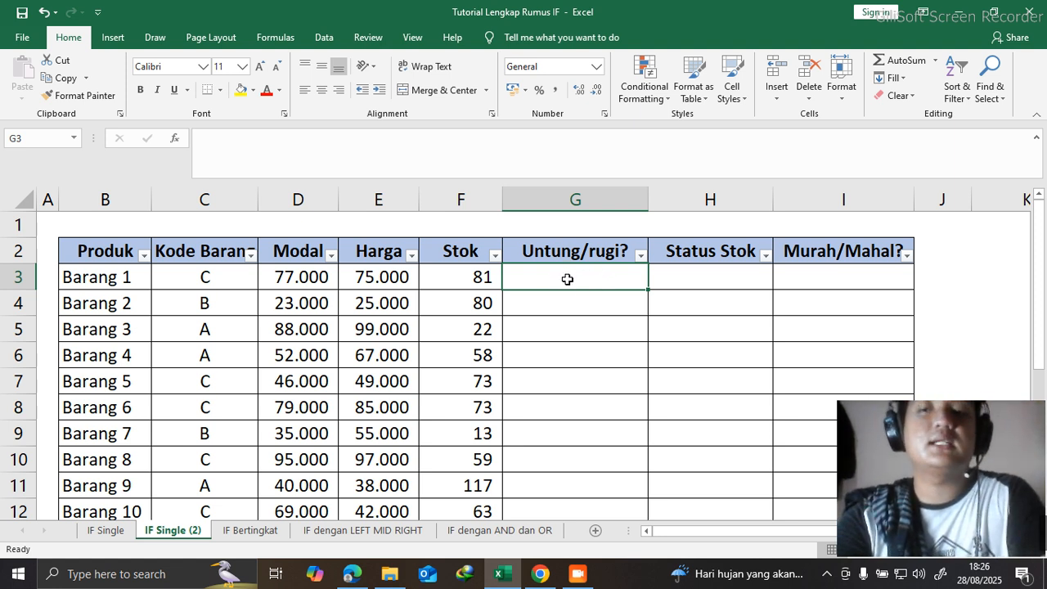
pyautogui.scroll(-5, 569, 282)
pyautogui.scroll(5, 571, 292)
pyautogui.scroll(-2, 571, 292)
pyautogui.scroll(2, 567, 292)
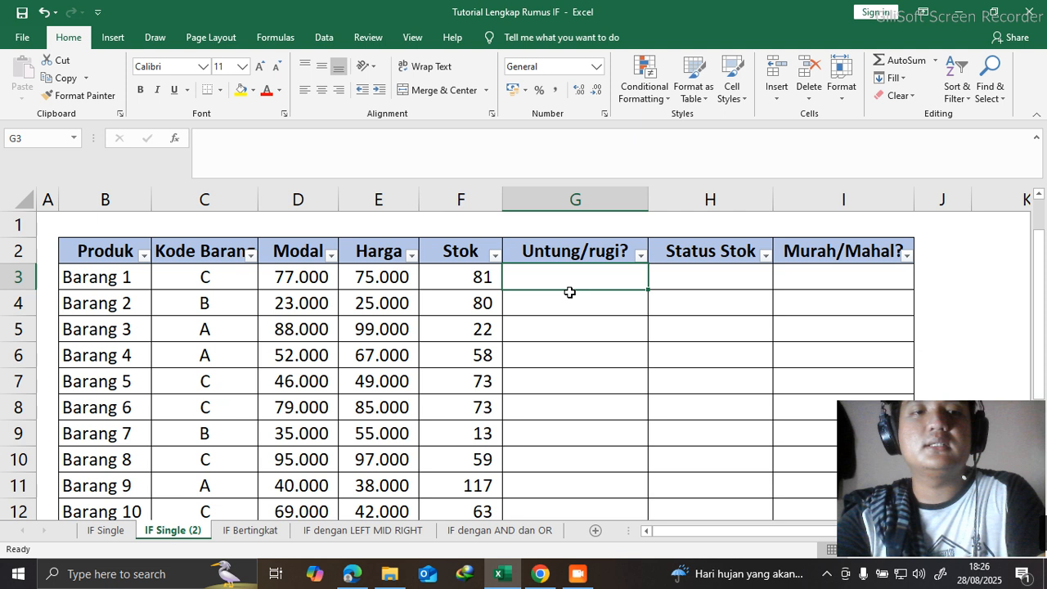
pyautogui.doubleClick(196, 533)
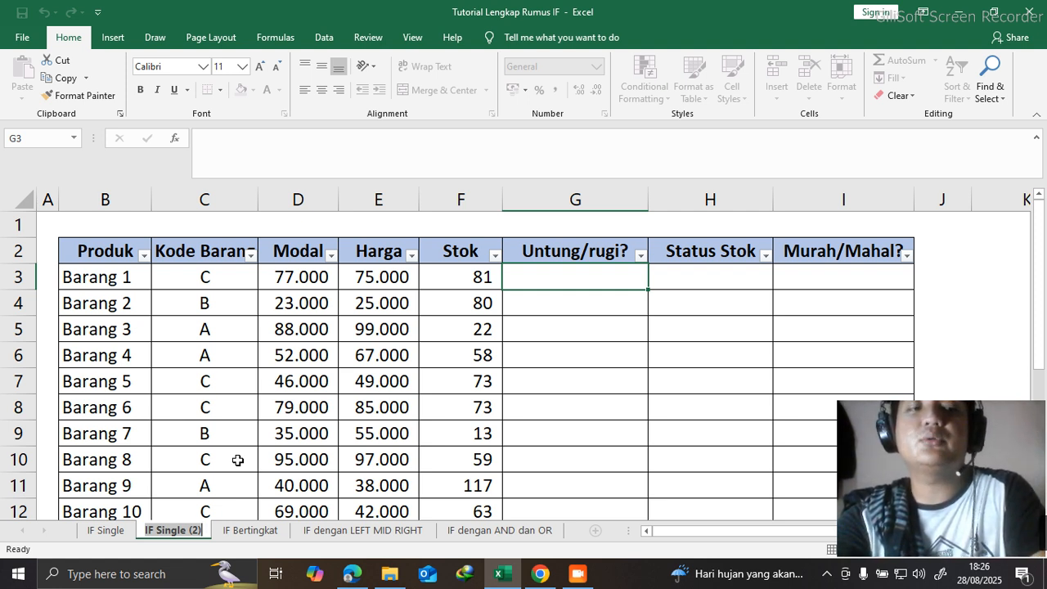
pyautogui.click(386, 286)
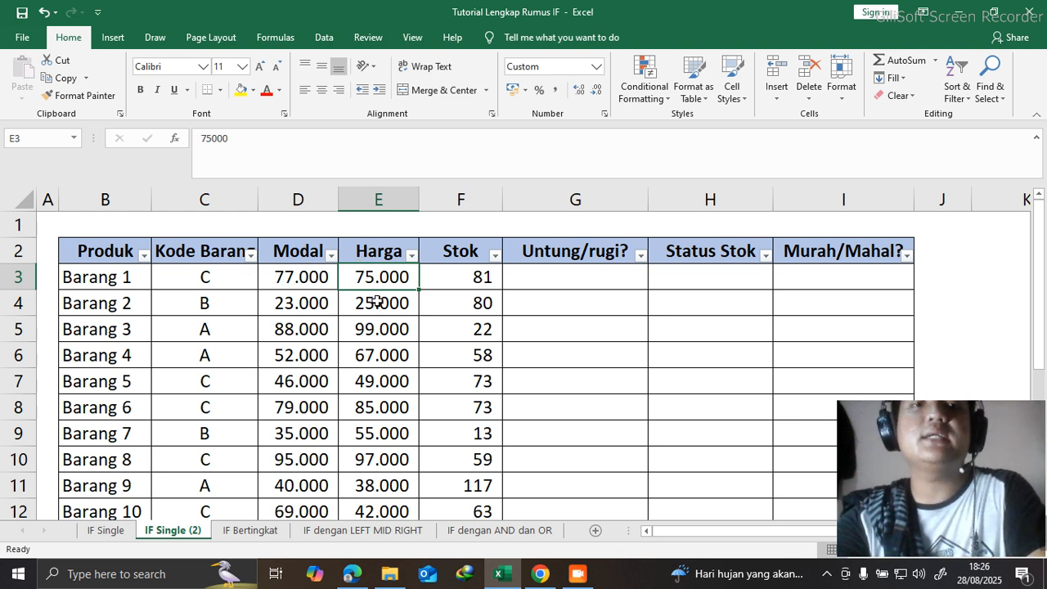
# - Enter the text rugi in cell G3 as the Untung/rugi? result for Barang 1
pyautogui.click(581, 280)
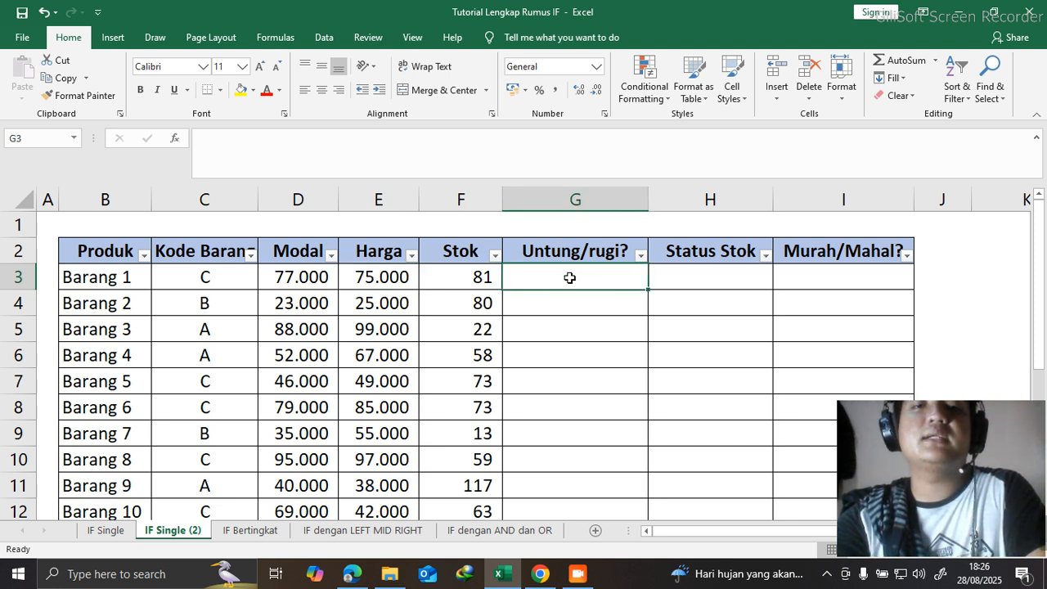
pyautogui.doubleClick(573, 277)
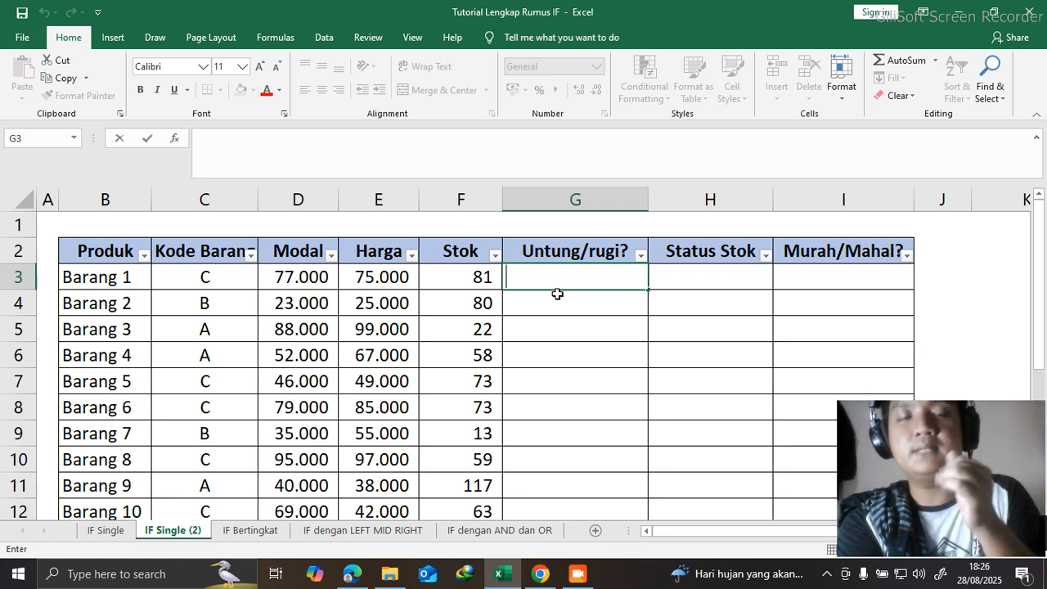
pyautogui.write('rugi')
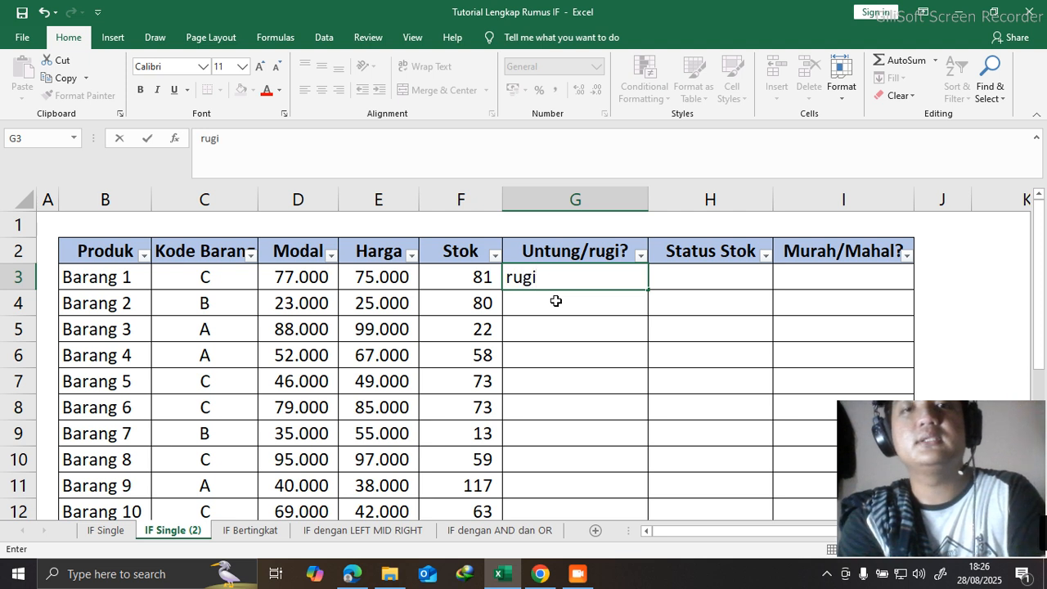
pyautogui.press('Return')
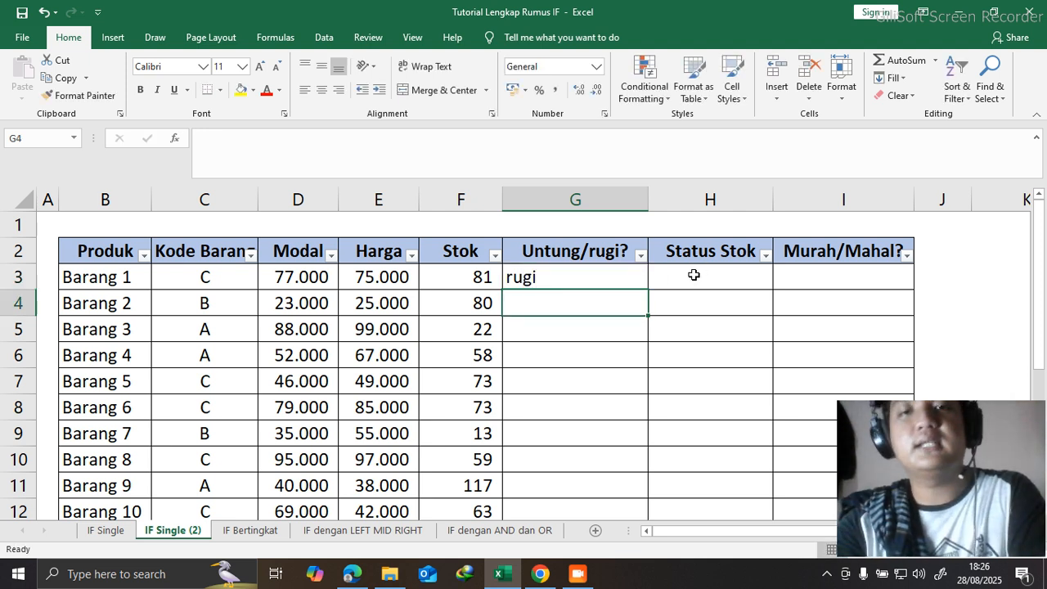
# - Clear the manually entered result from cell G3
pyautogui.click(637, 287)
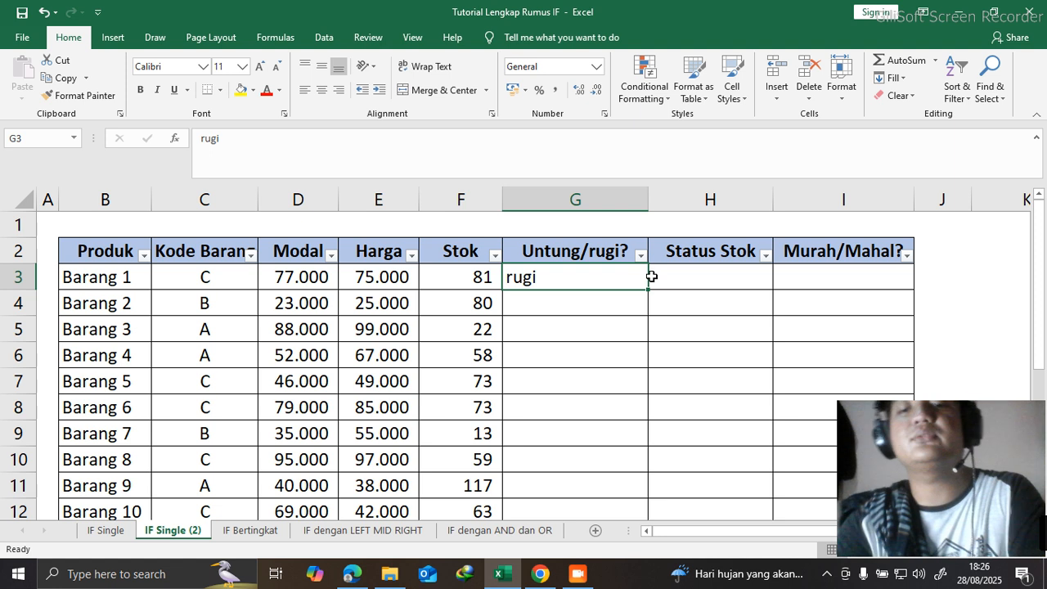
pyautogui.press('BackSpace')
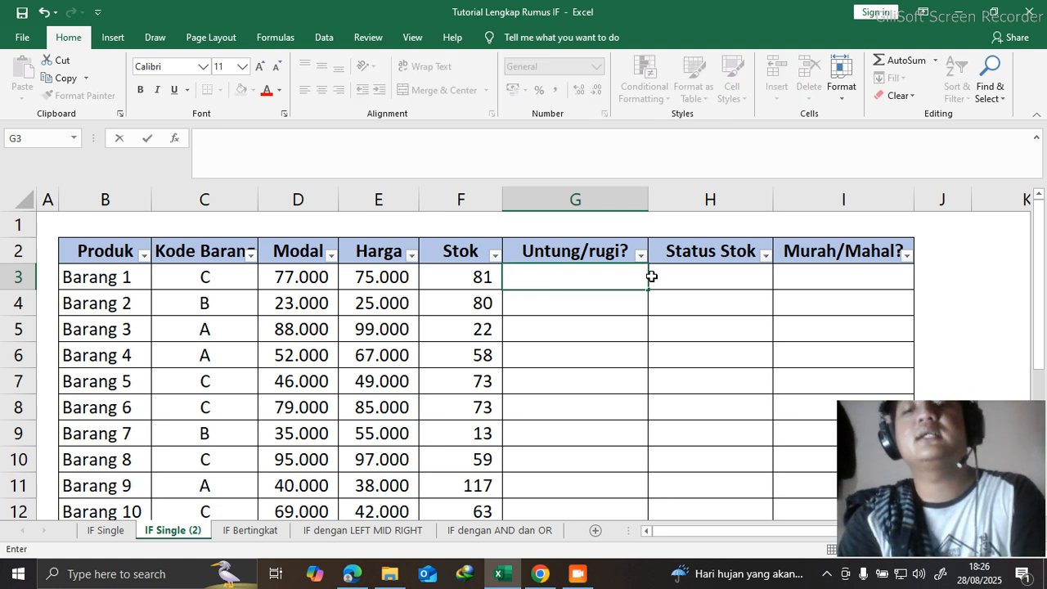
pyautogui.write('=')
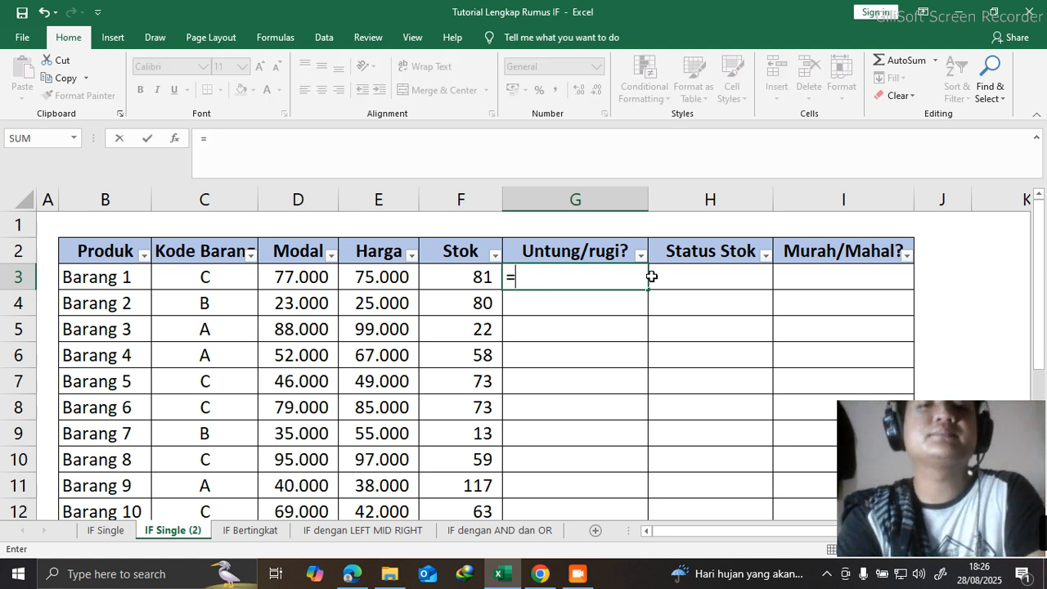
pyautogui.press('BackSpace')
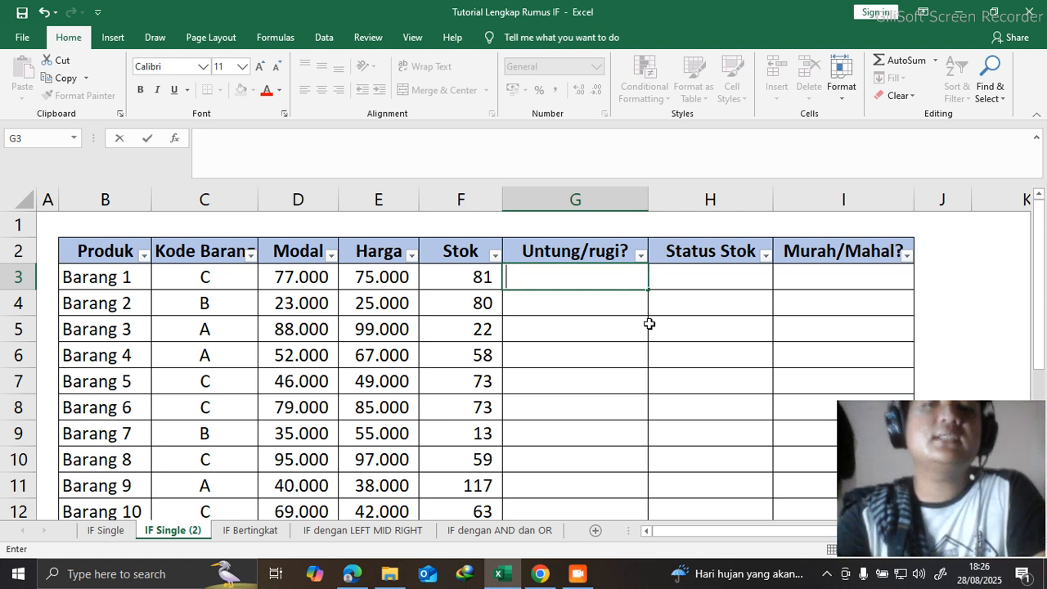
# - Examine the profit and loss criteria in the Keterangan notes below the product table
pyautogui.scroll(-1, 684, 316)
pyautogui.scroll(1, 684, 316)
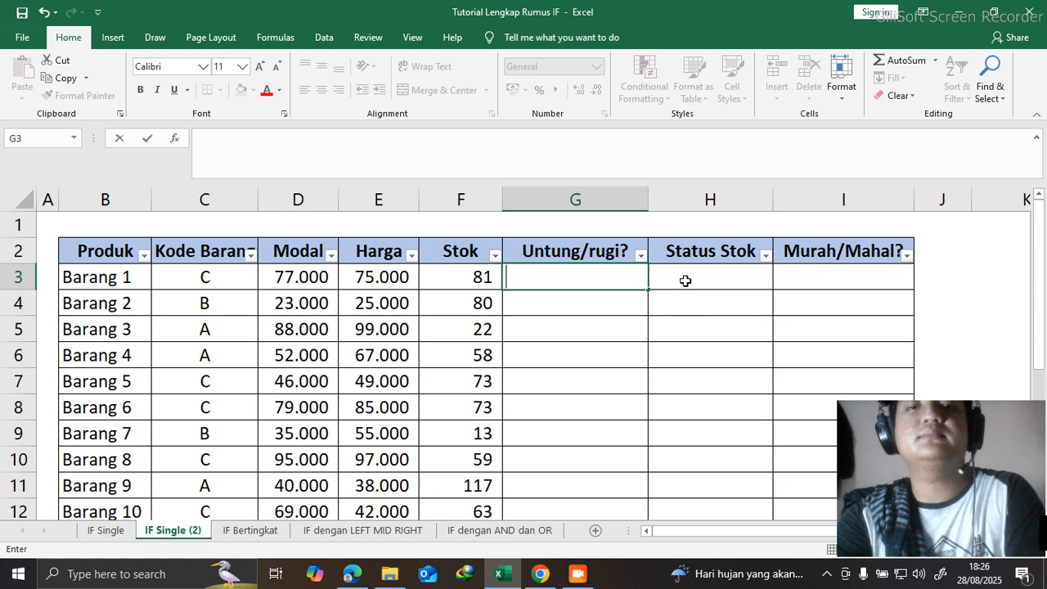
pyautogui.scroll(-3, 683, 278)
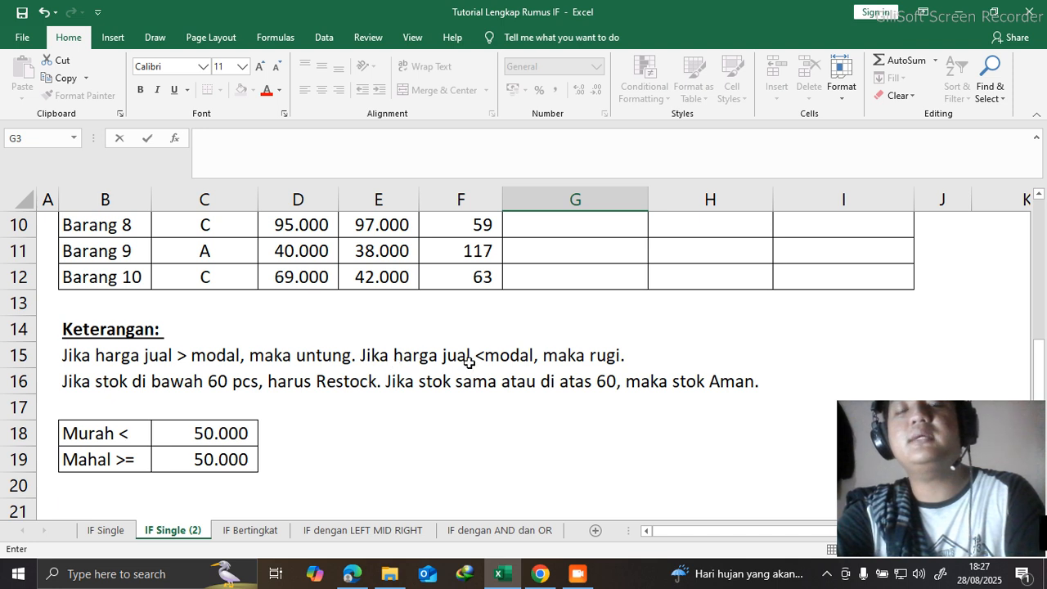
pyautogui.scroll(3, 600, 317)
pyautogui.scroll(-4, 600, 318)
pyautogui.scroll(4, 592, 275)
# - Begin an IF formula in cell G3 that tests whether the Harga in E3 is greater than the Modal in D3
pyautogui.doubleClick(561, 278)
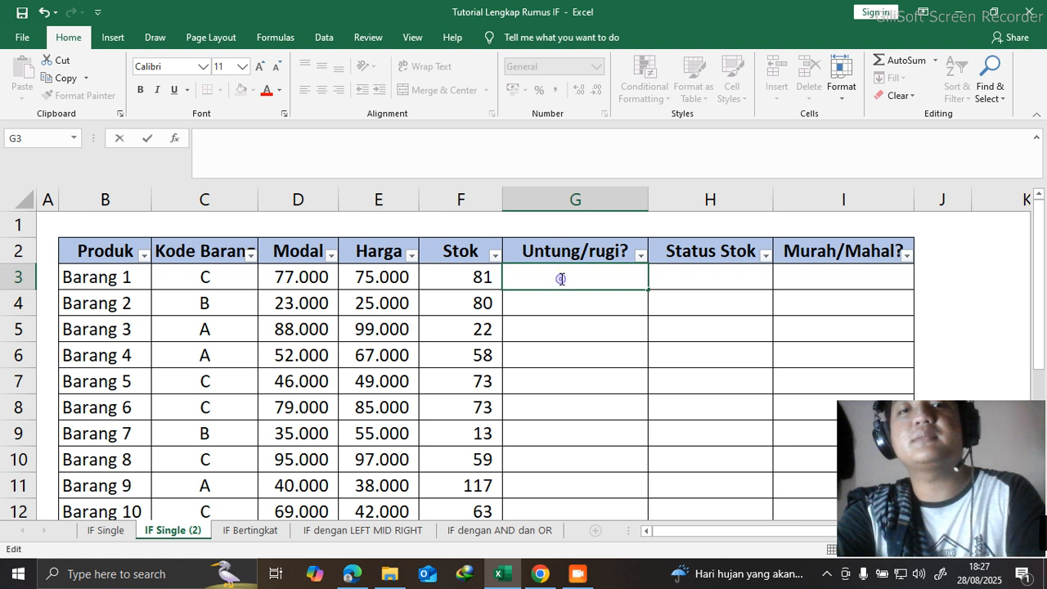
pyautogui.write('=')
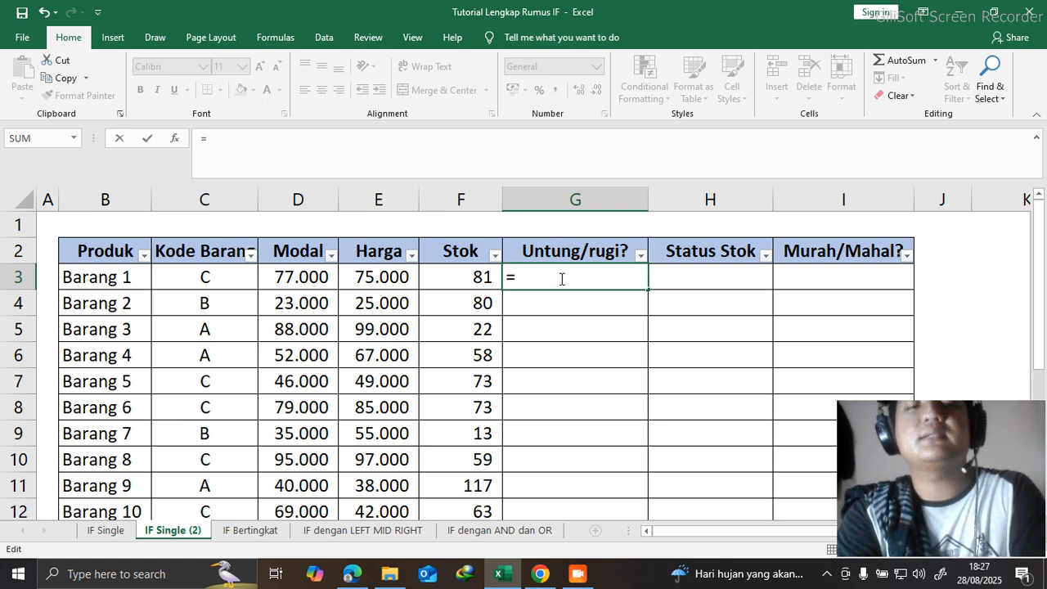
pyautogui.write('if(')
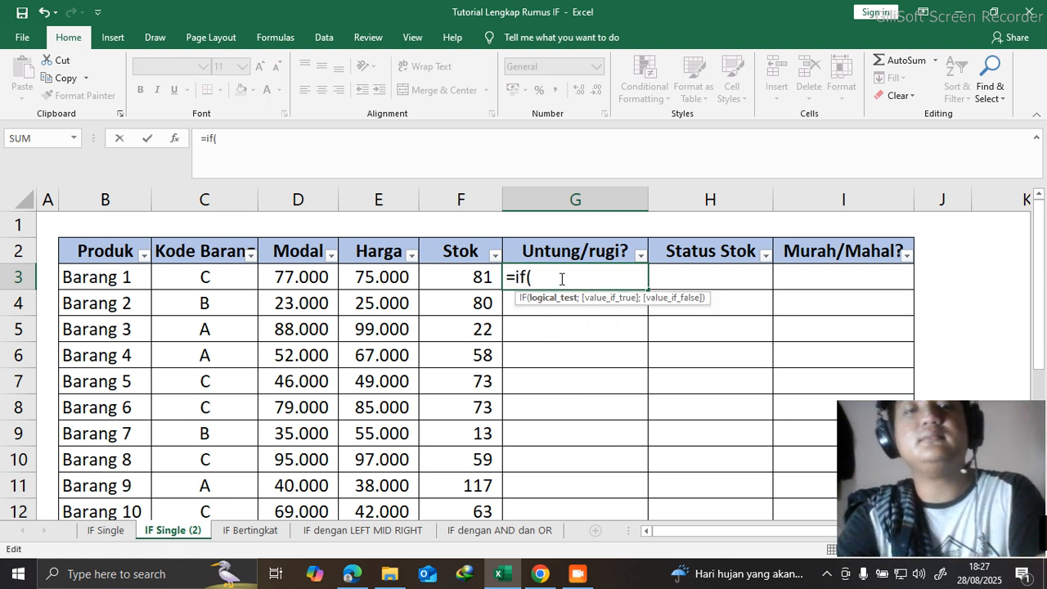
pyautogui.click(368, 278)
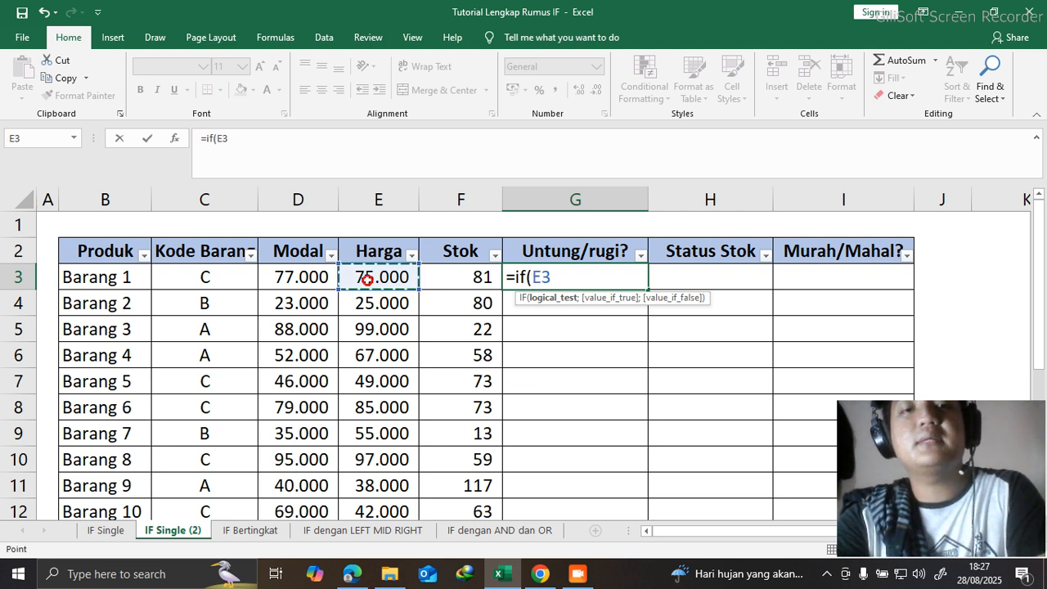
pyautogui.scroll(-2, 368, 277)
pyautogui.scroll(2, 368, 270)
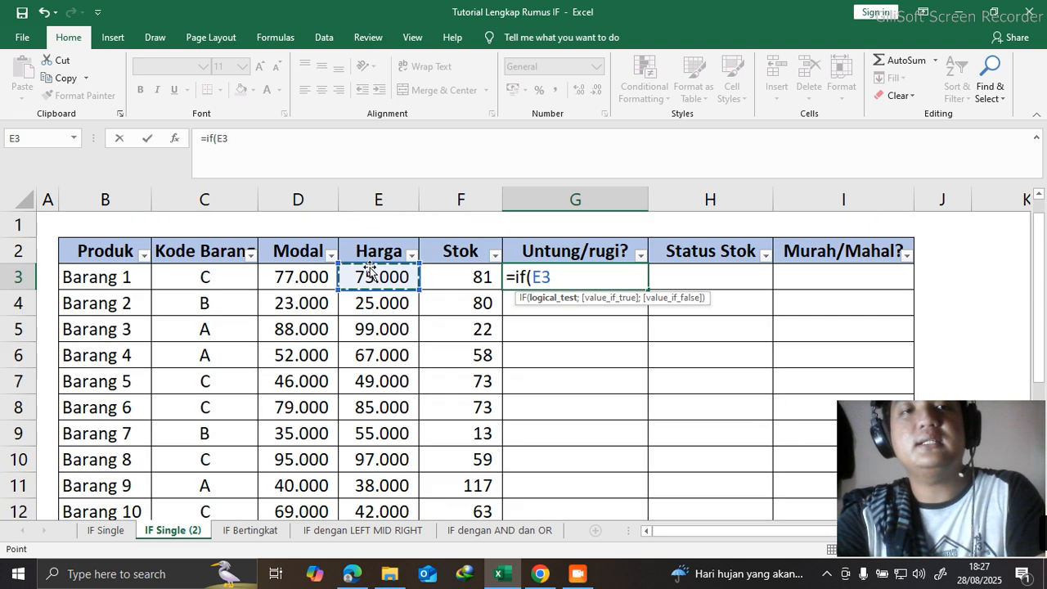
pyautogui.click(304, 141)
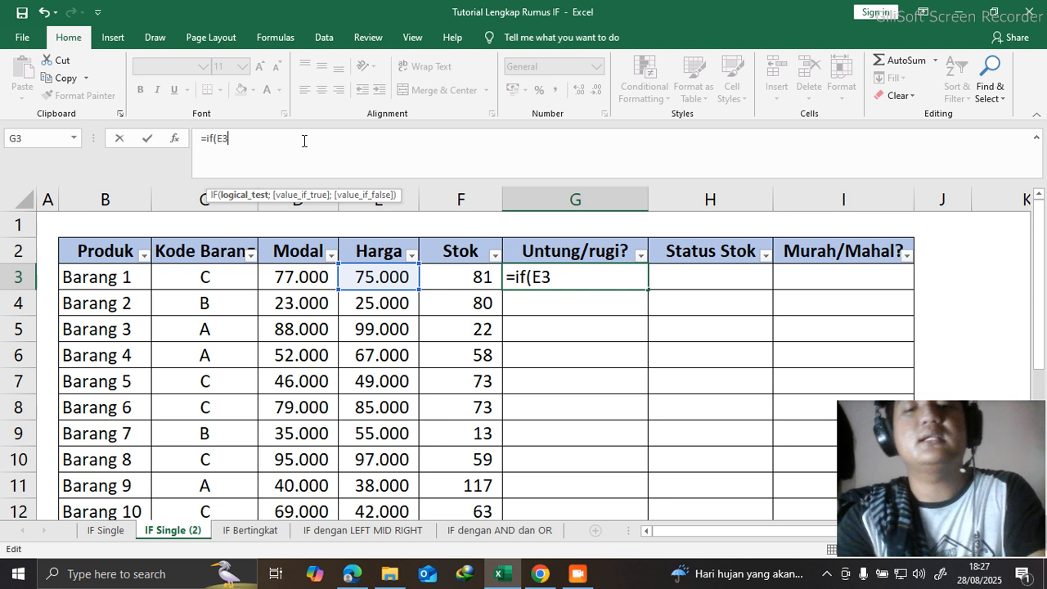
pyautogui.write('>')
pyautogui.click(307, 282)
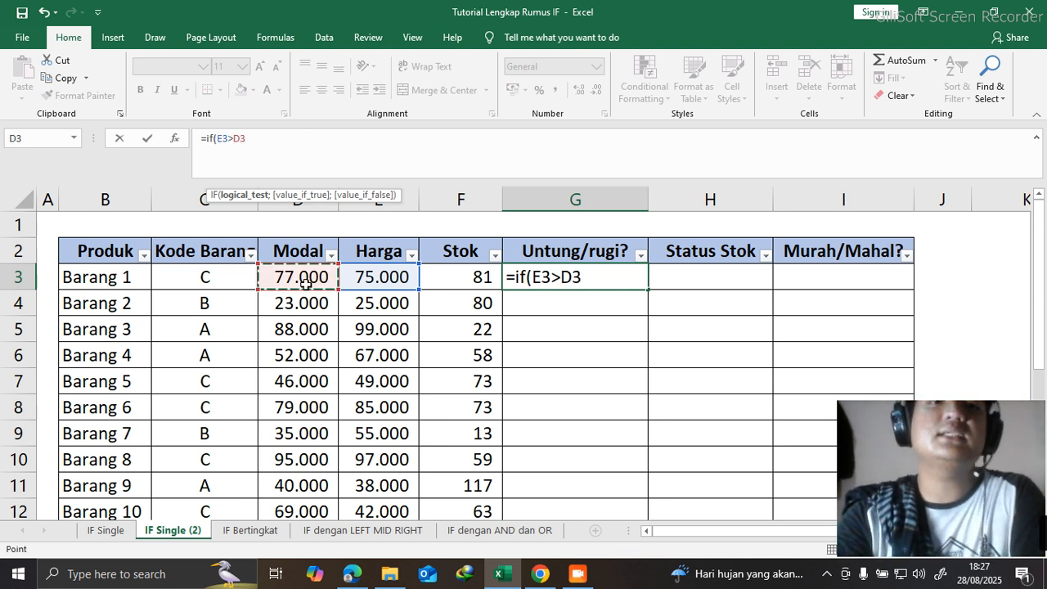
pyautogui.write(';')
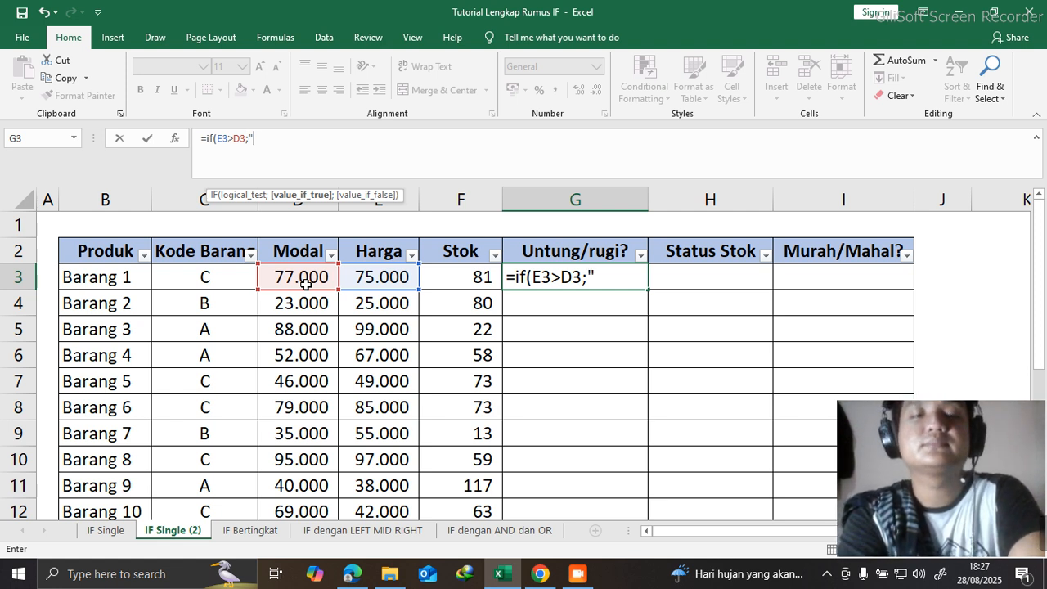
# - Complete the G3 IF formula so it returns "untung" when true and "rugi" when false
pyautogui.write('untun')
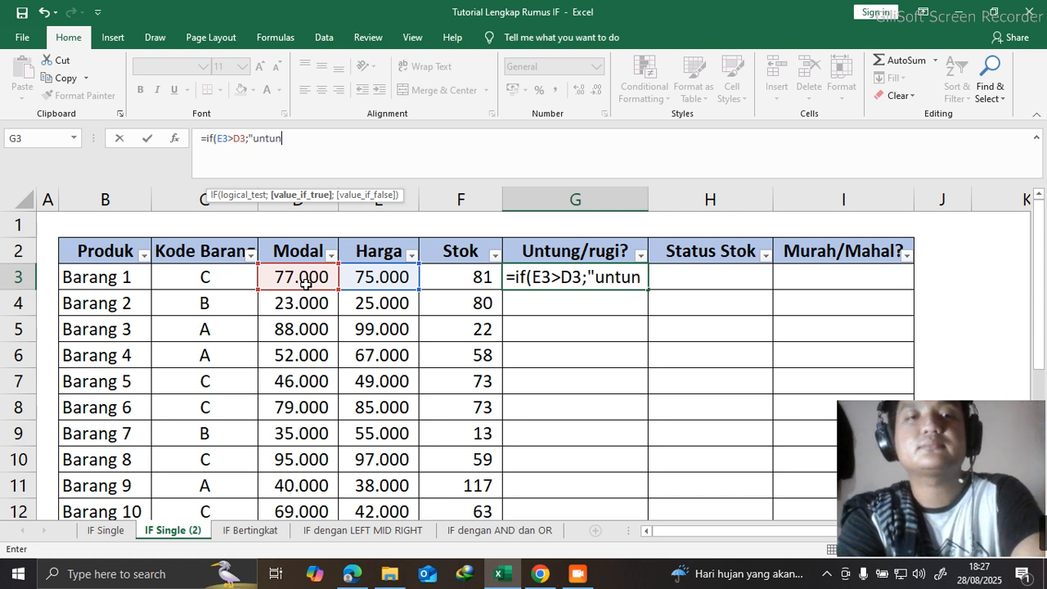
pyautogui.write('g"')
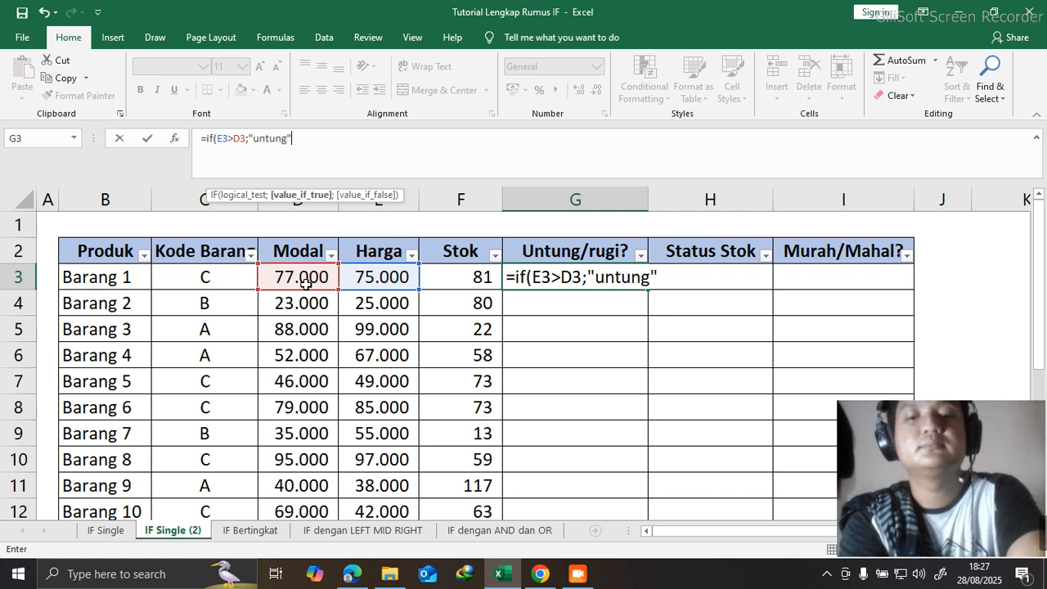
pyautogui.write(';"ru')
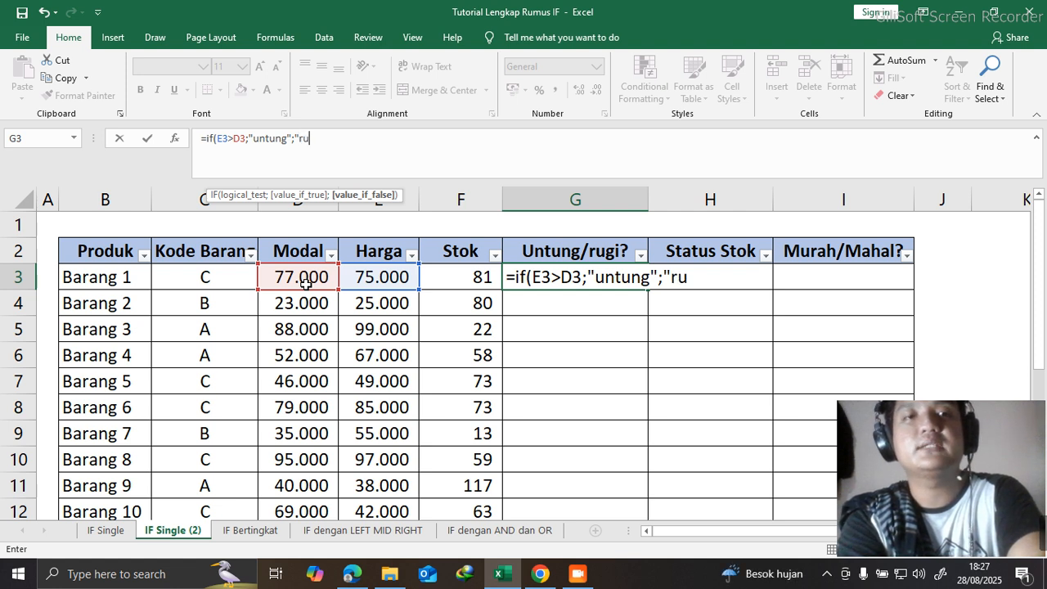
pyautogui.write('gi')
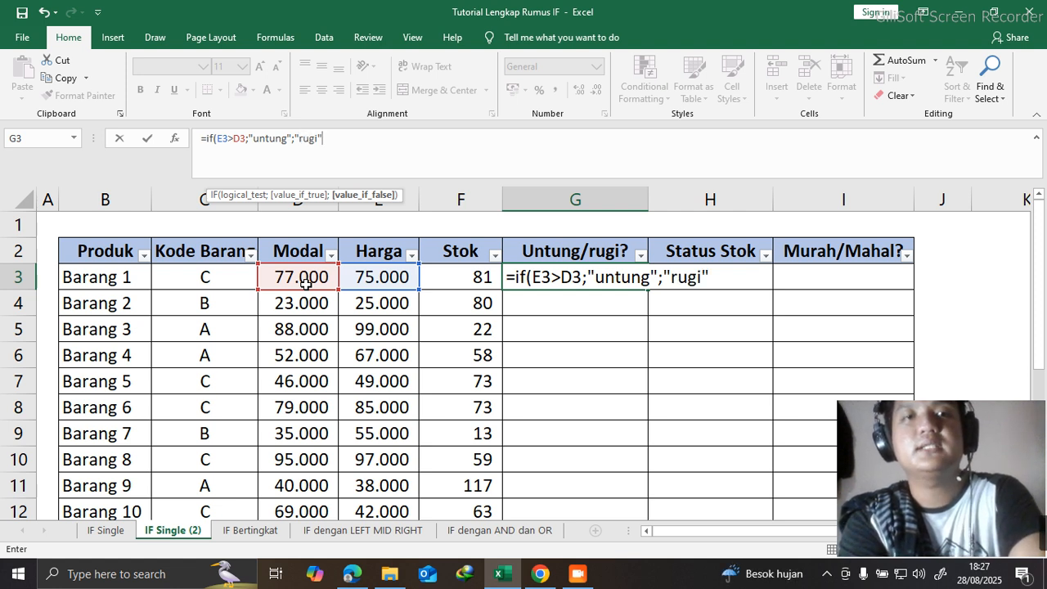
pyautogui.write('"')
pyautogui.press('Return')
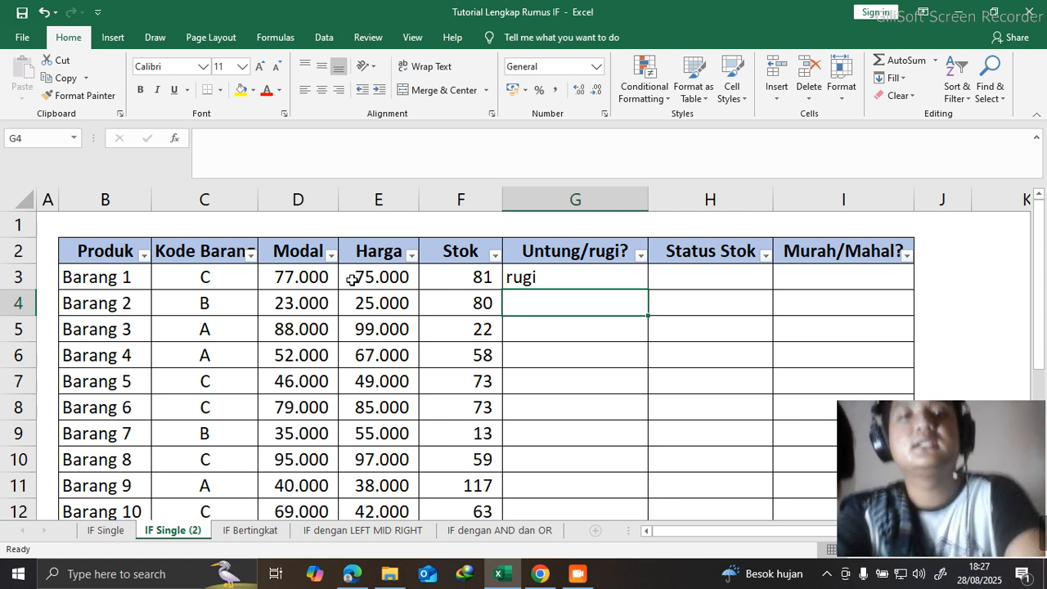
# - Fill the G3 formula down the Untung/rugi? column through the Barang 10 row
pyautogui.click(609, 277)
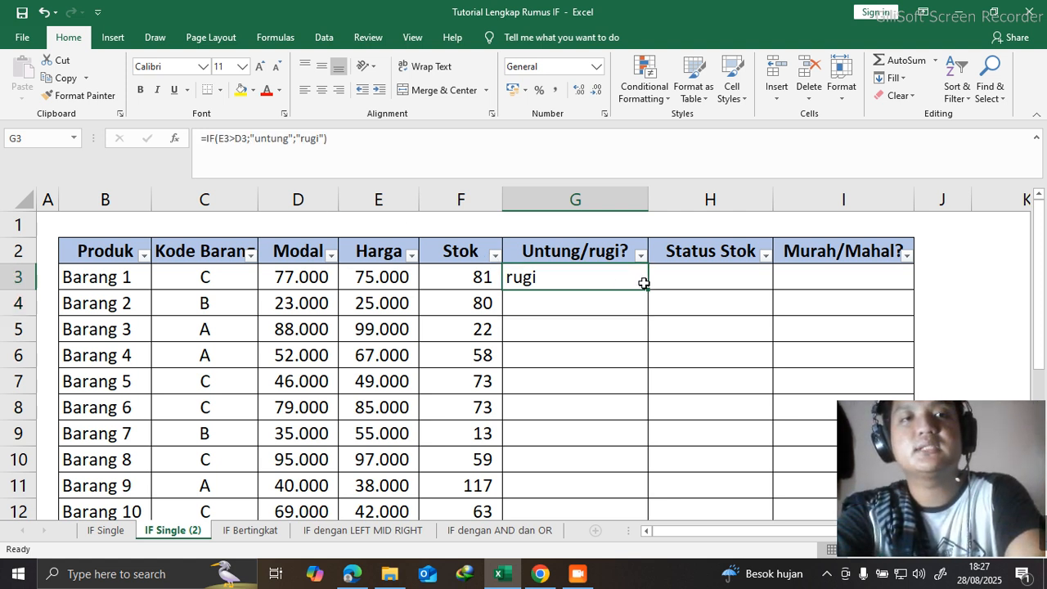
pyautogui.doubleClick(648, 288)
pyautogui.scroll(-3, 673, 288)
pyautogui.scroll(-1, 692, 289)
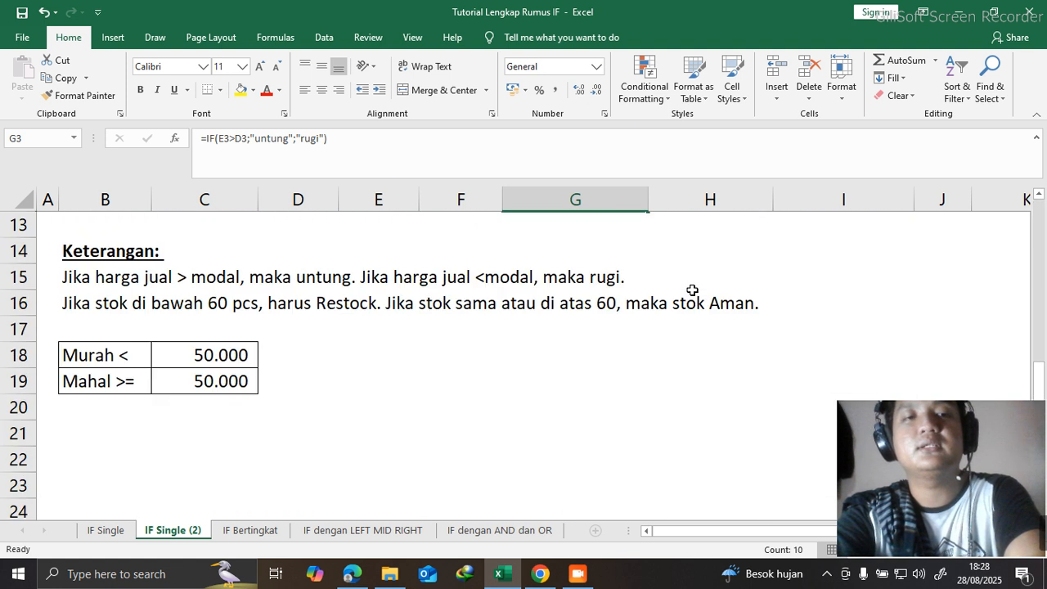
pyautogui.scroll(5, 720, 295)
# - Examine the stock status criteria in the Keterangan notes against the values in the Stok column
pyautogui.click(736, 272)
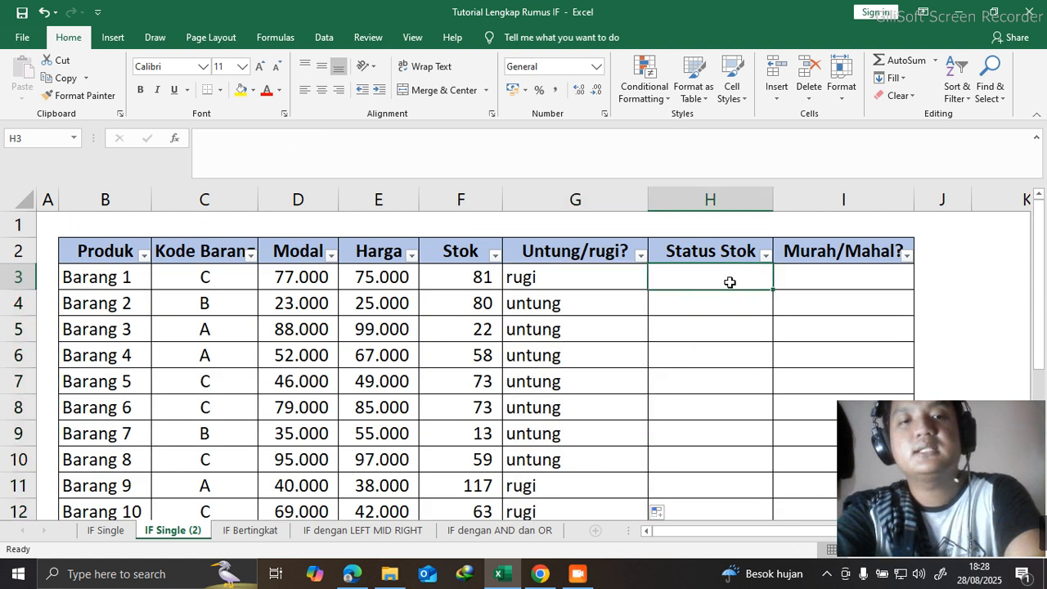
pyautogui.scroll(-3, 711, 254)
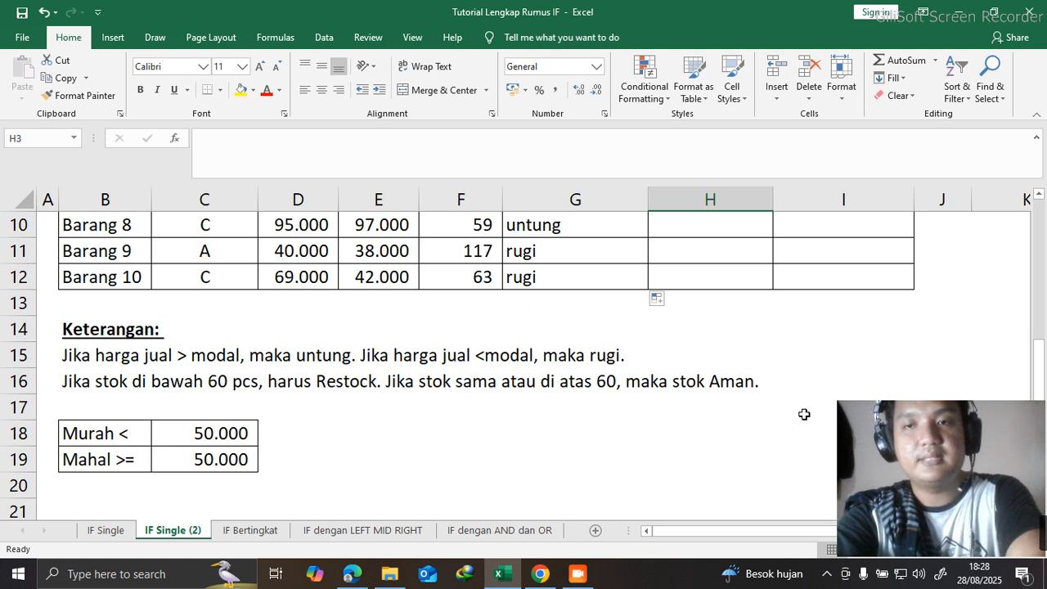
pyautogui.scroll(1, 803, 415)
pyautogui.scroll(-1, 785, 414)
pyautogui.scroll(3, 337, 392)
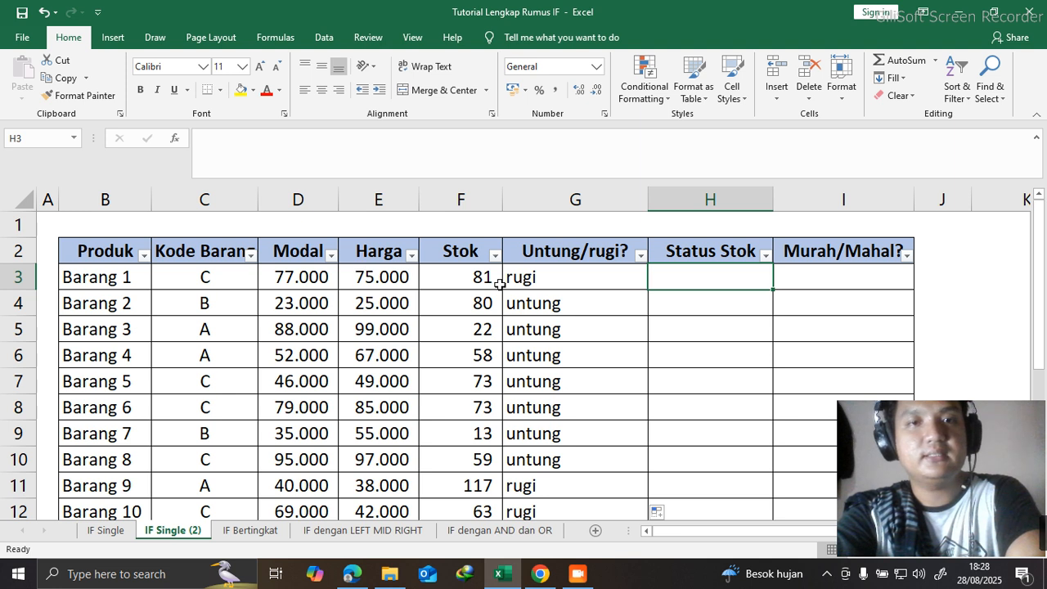
pyautogui.click(456, 282)
pyautogui.scroll(-2, 563, 294)
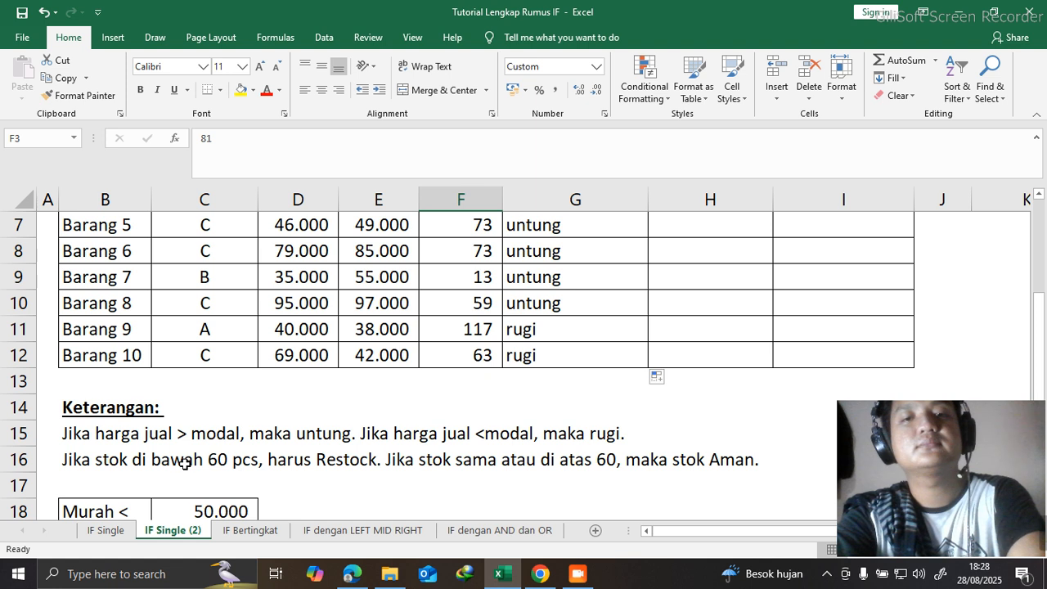
pyautogui.scroll(2, 515, 441)
# - Begin an IF formula in cell H3 that tests whether the Stok in F3 is greater than or equal to 60
pyautogui.click(672, 280)
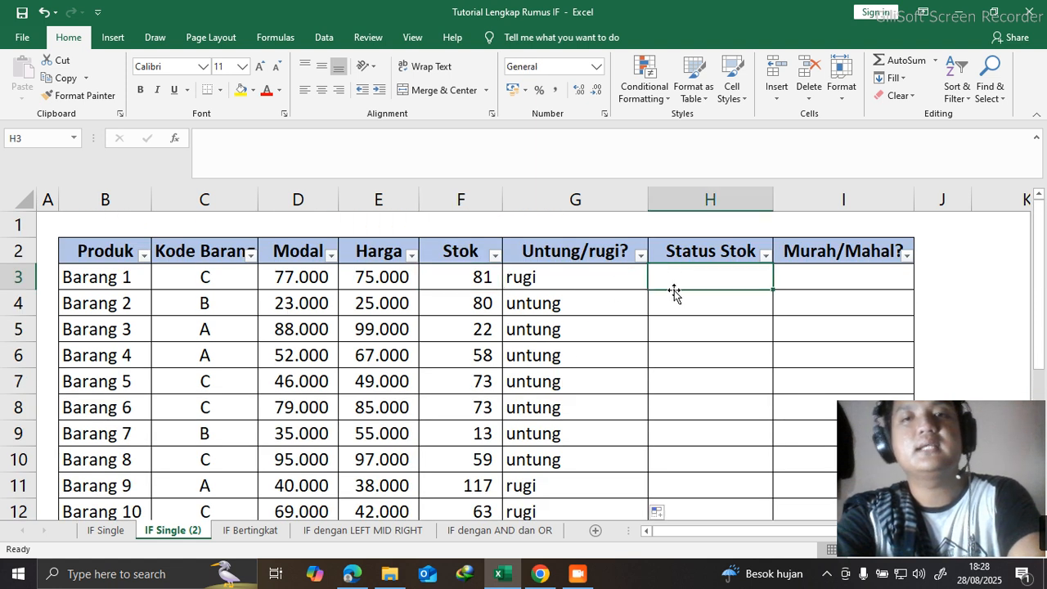
pyautogui.write('=if(')
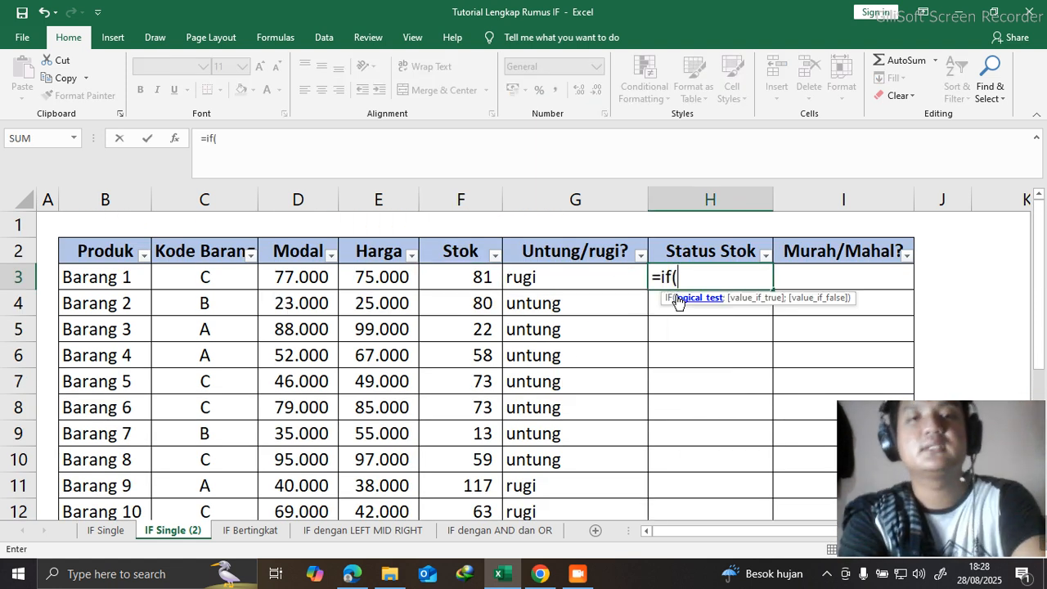
pyautogui.click(476, 283)
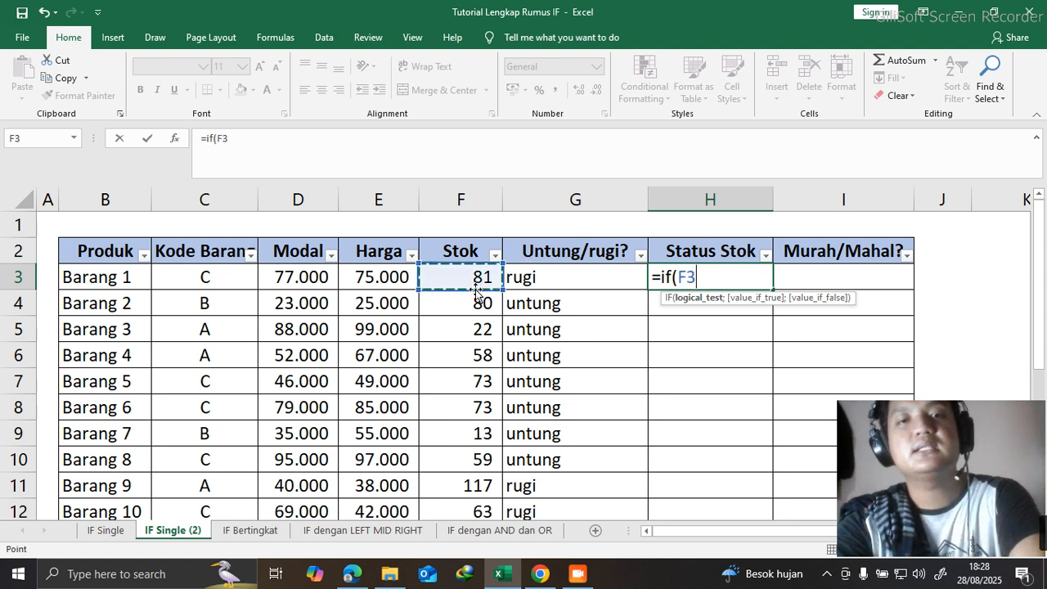
pyautogui.write('=>')
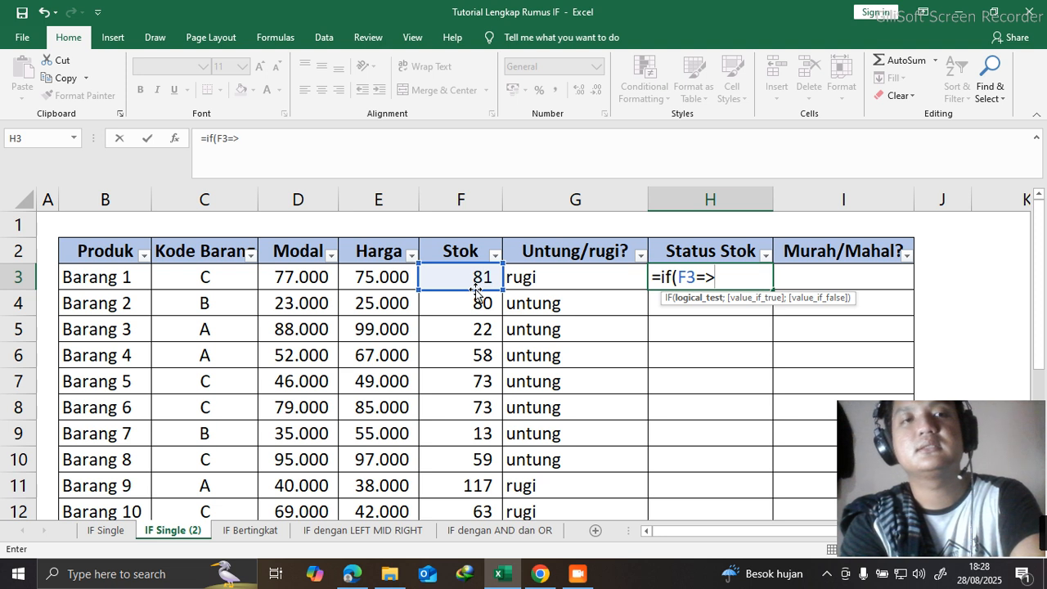
pyautogui.write('60')
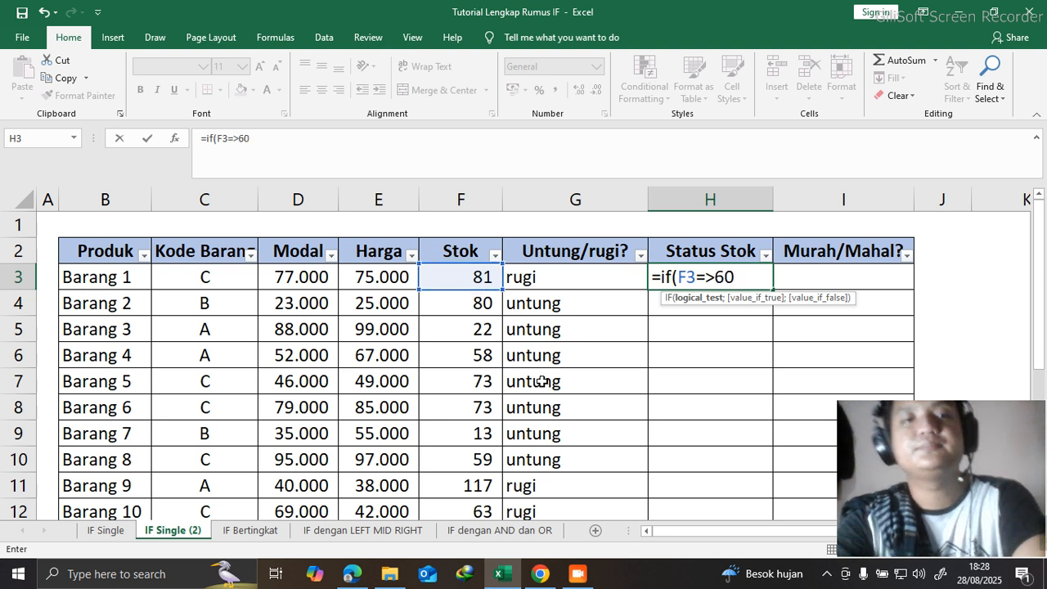
pyautogui.scroll(-5, 679, 356)
pyautogui.scroll(5, 679, 355)
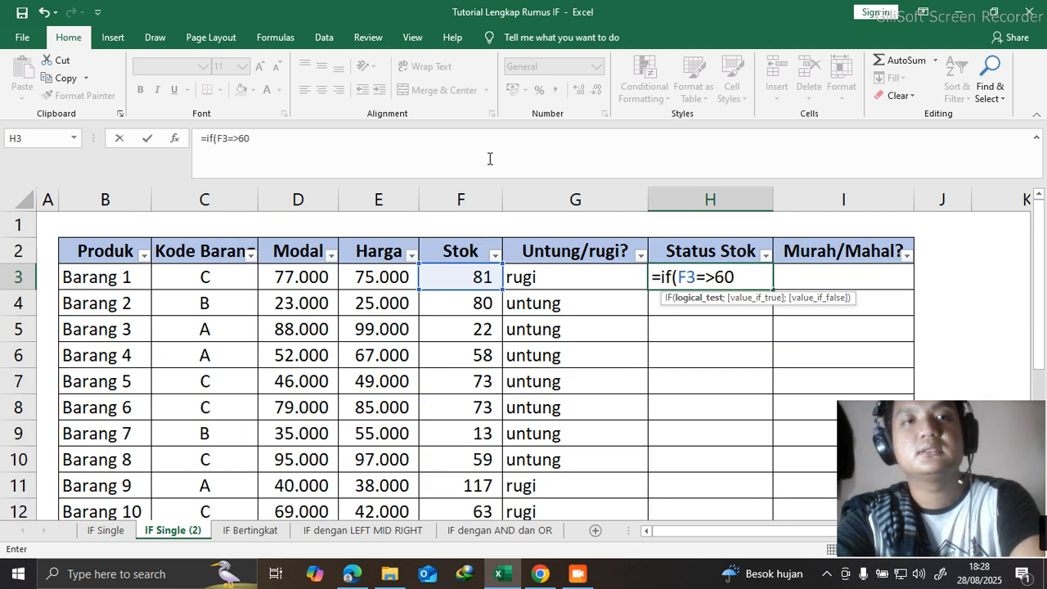
# - Complete the H3 IF formula so it returns "stok aman" when true and "stok tidak aman" when false
pyautogui.click(473, 147)
pyautogui.write(';"stok a')
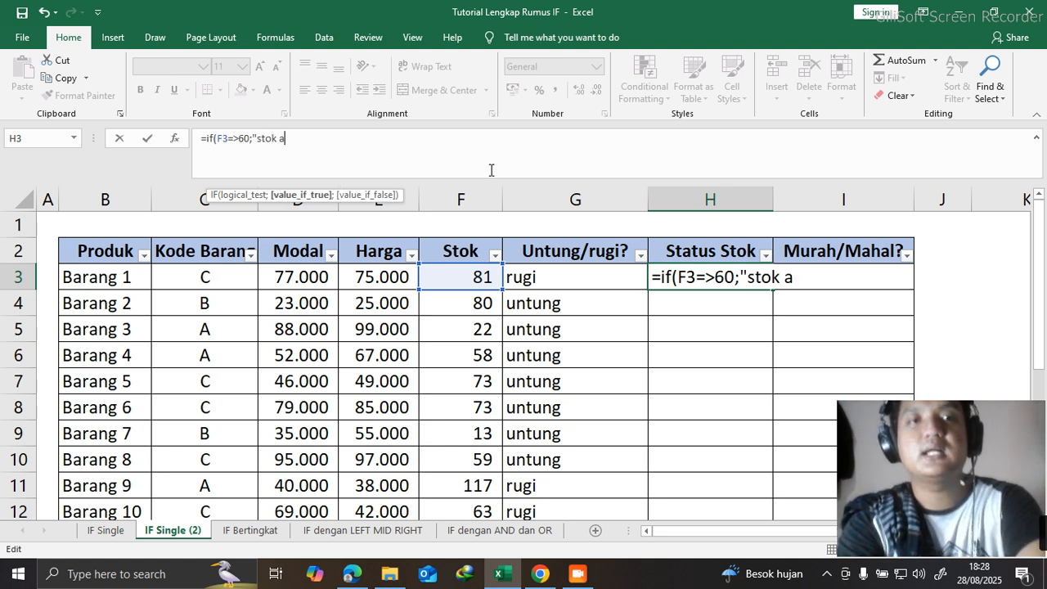
pyautogui.write('man";')
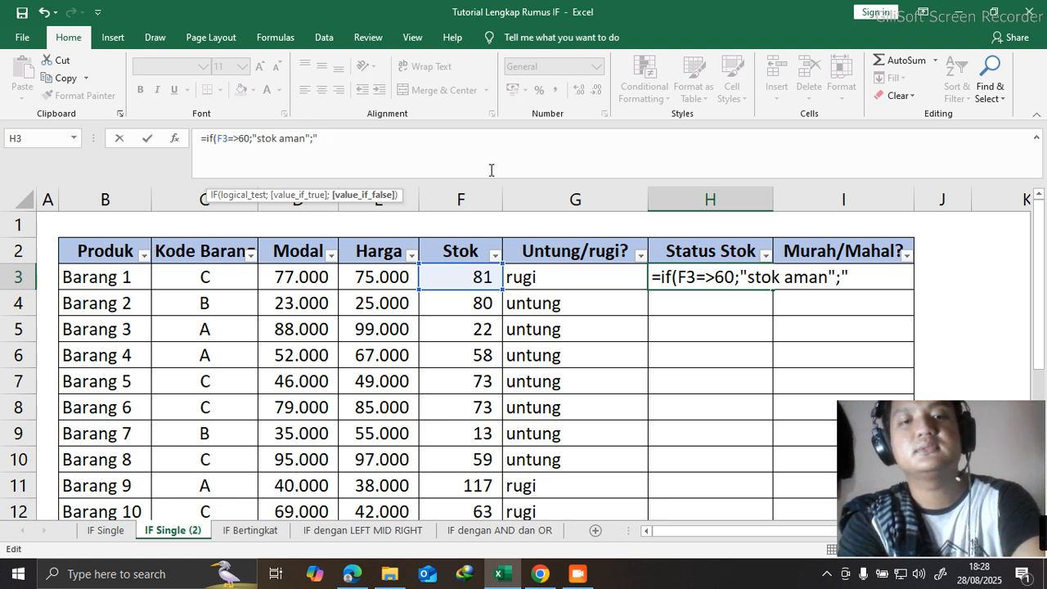
pyautogui.write('"stok ')
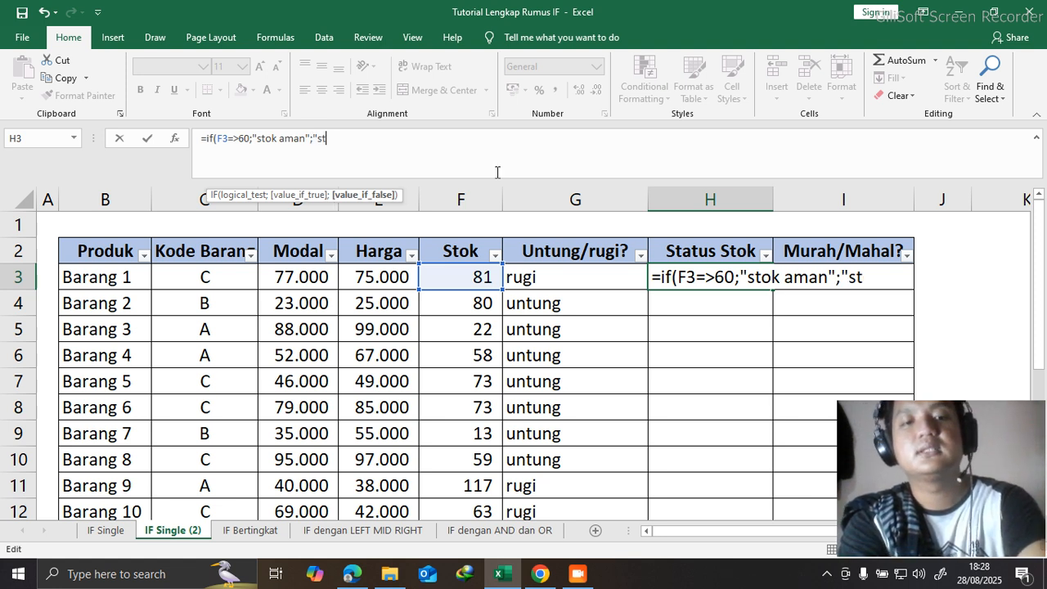
pyautogui.write('tidak aman')
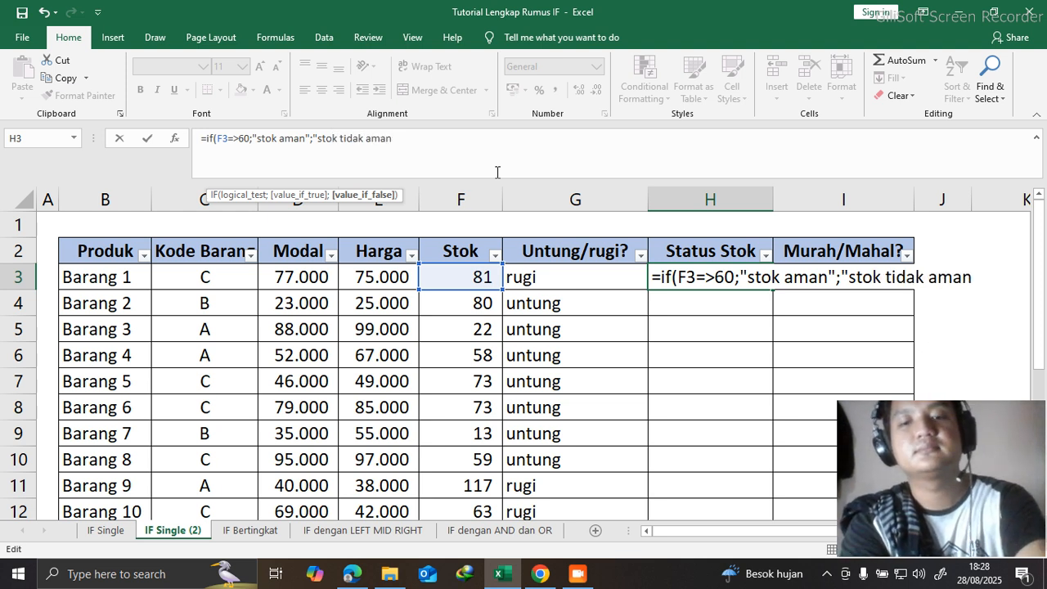
pyautogui.write('"')
pyautogui.press('Return')
pyautogui.press('Return')
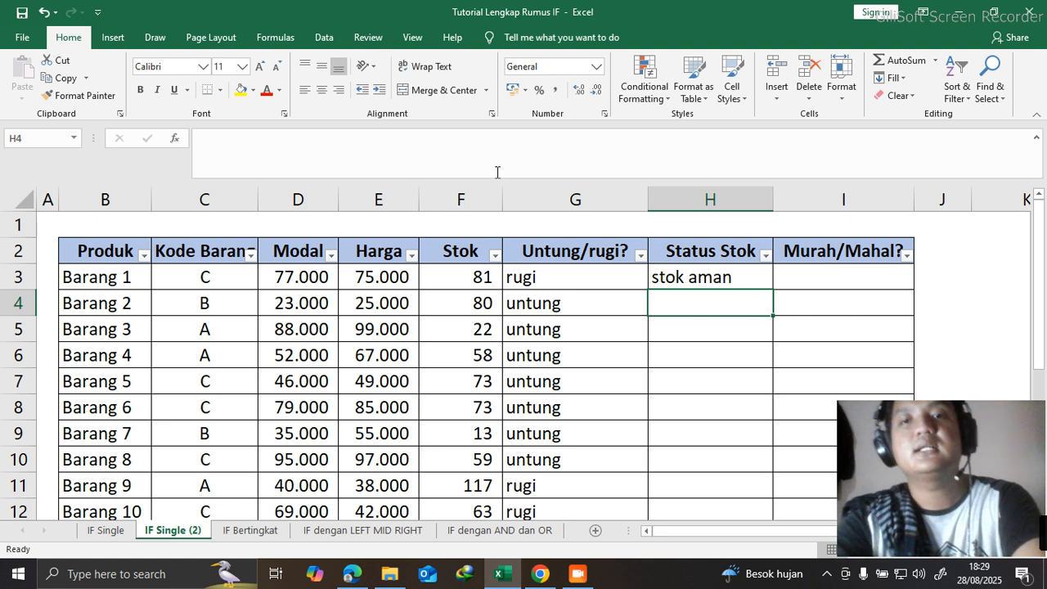
# - Fill the H3 formula down the Status Stok column through Barang 10 and auto-fit the width of column H
pyautogui.click(756, 277)
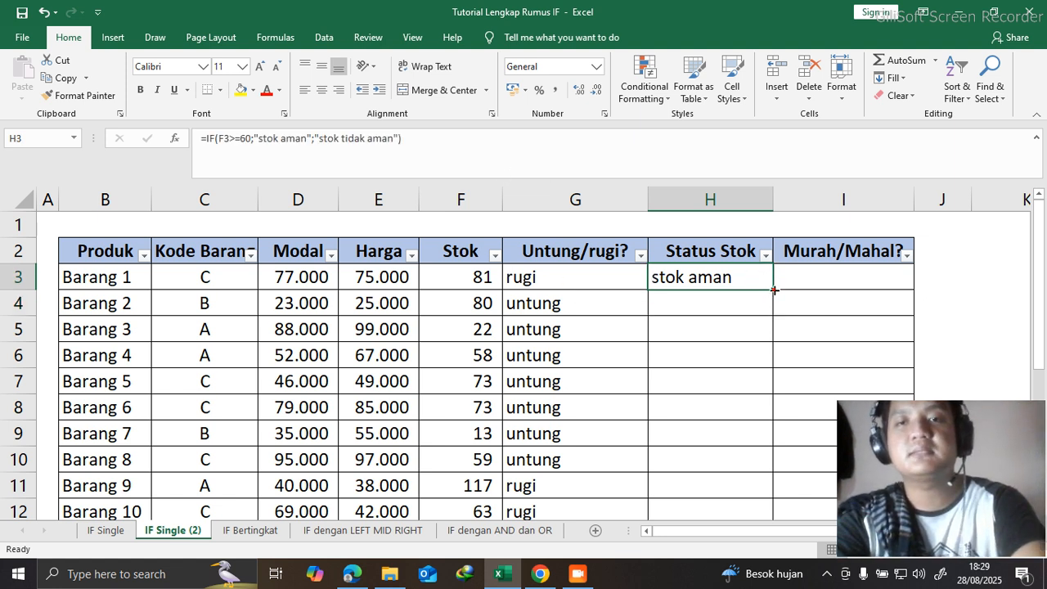
pyautogui.doubleClick(774, 290)
pyautogui.doubleClick(774, 196)
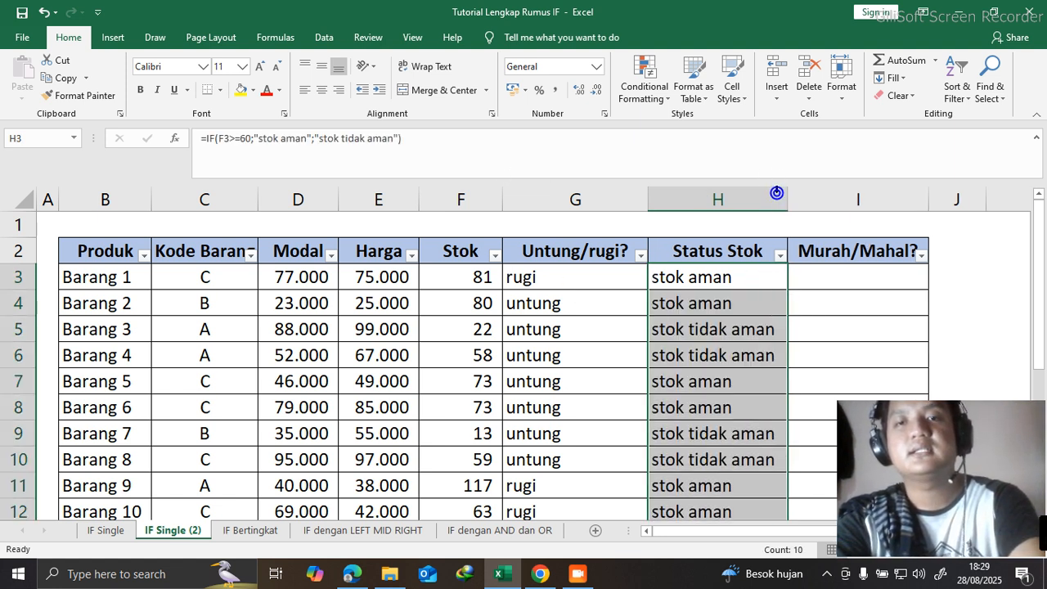
pyautogui.scroll(-3, 797, 254)
pyautogui.scroll(3, 813, 259)
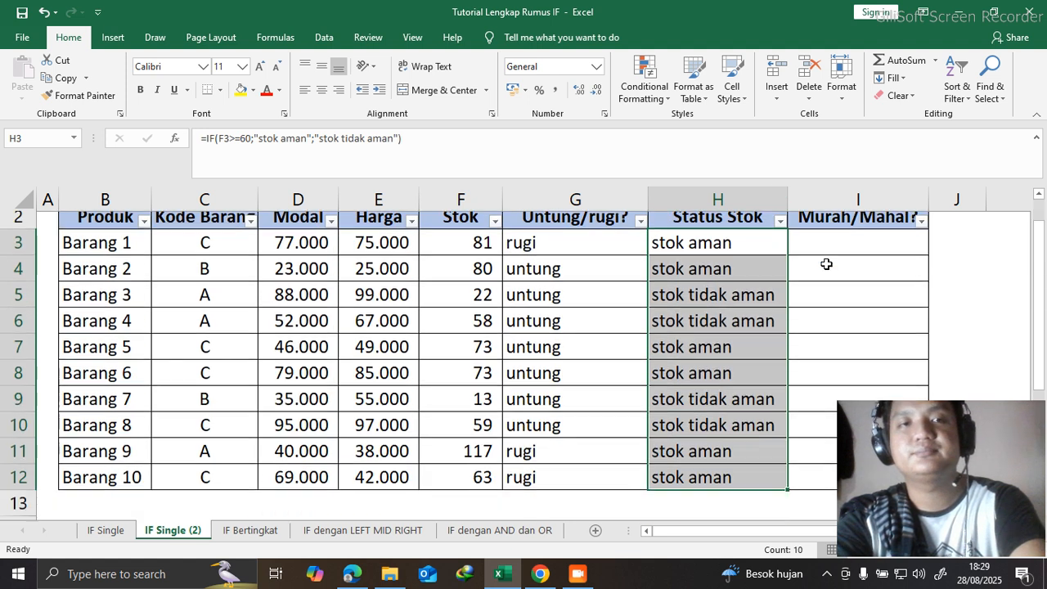
pyautogui.scroll(-4, 825, 264)
pyautogui.scroll(4, 815, 248)
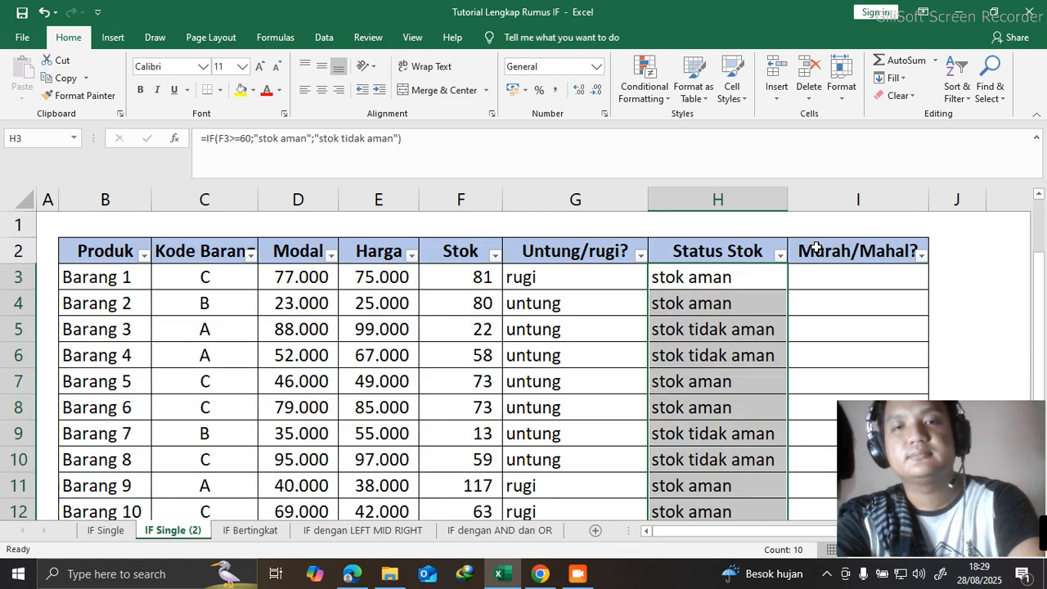
# - Change the Mahal criterion label in cell B19 of the price criteria table to "Mahal >"
pyautogui.scroll(-4, 844, 276)
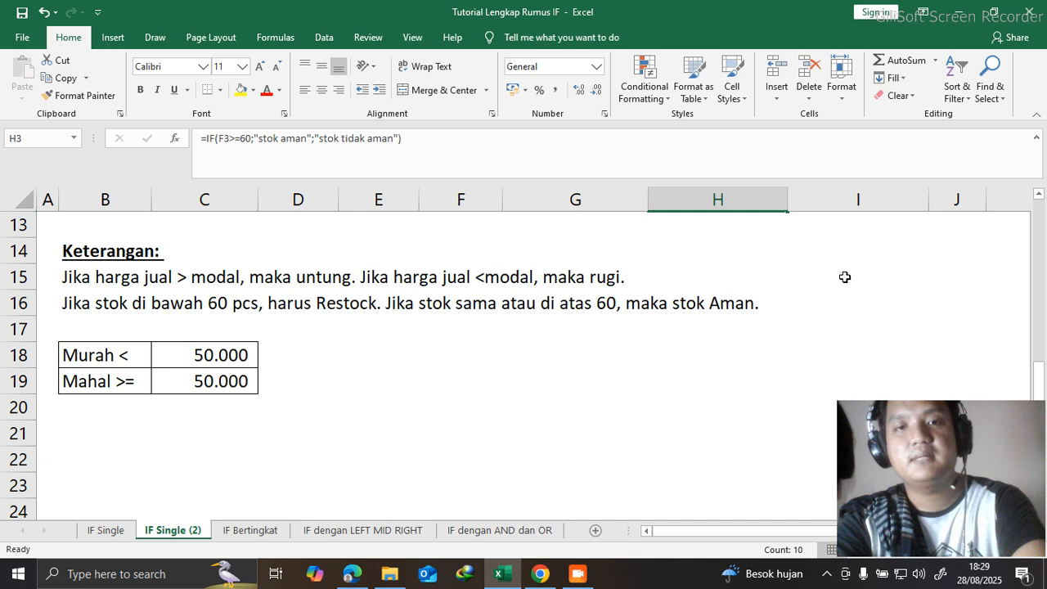
pyautogui.scroll(4, 845, 277)
pyautogui.scroll(-3, 845, 277)
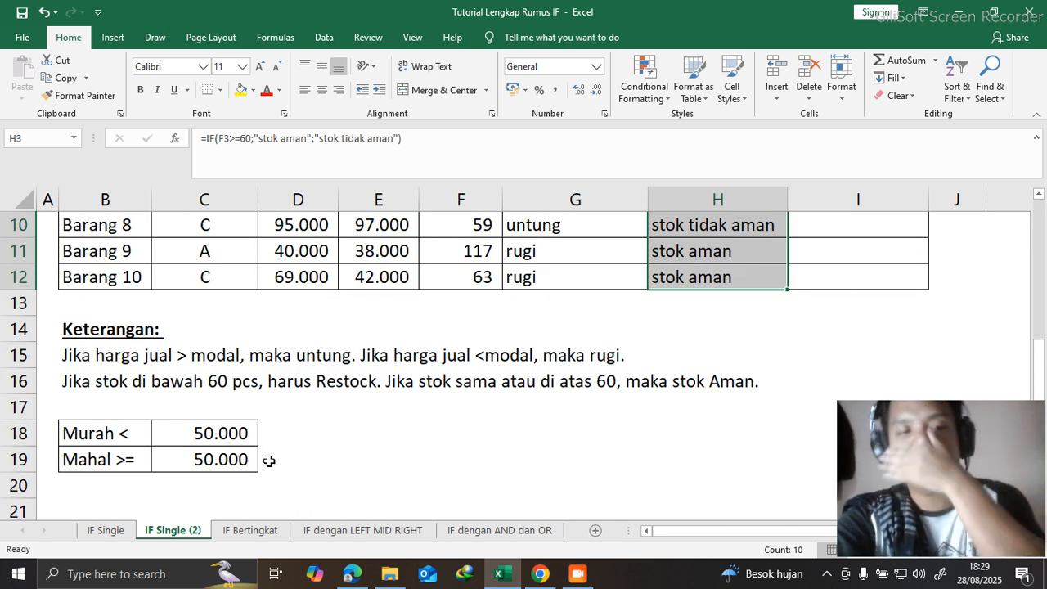
pyautogui.click(221, 443)
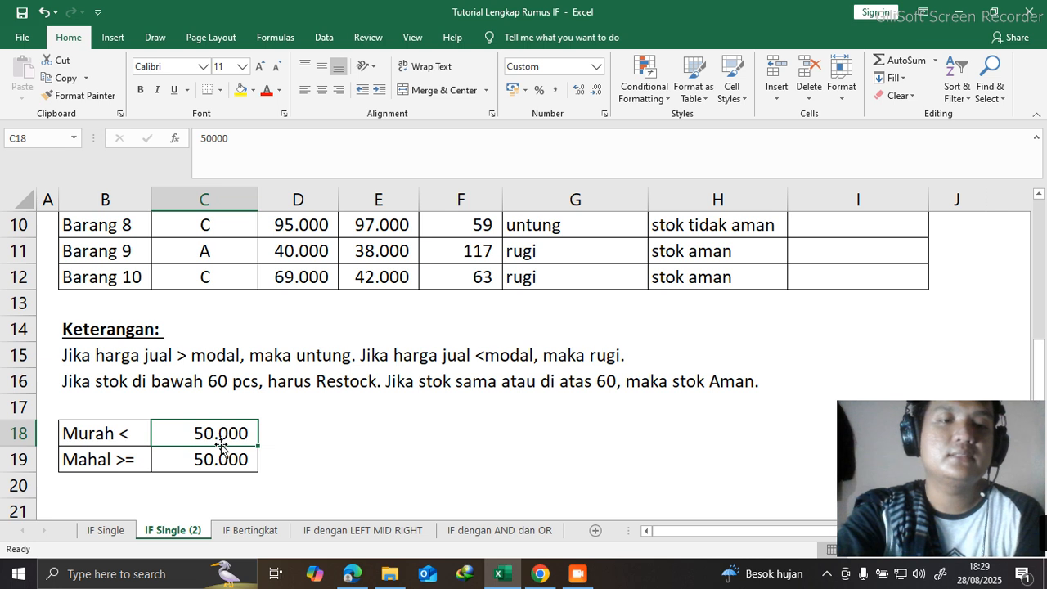
pyautogui.doubleClick(134, 461)
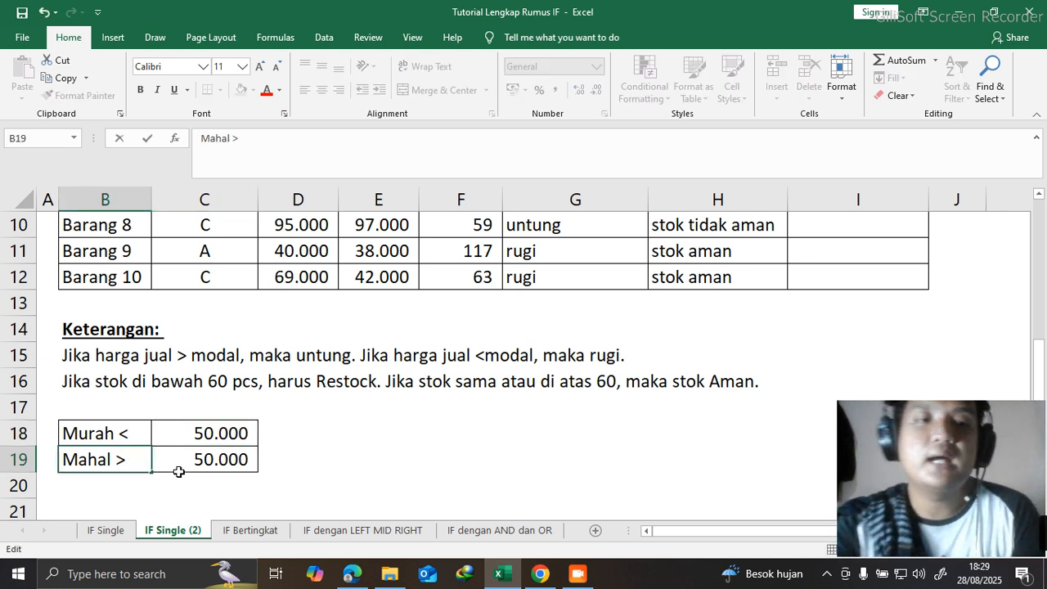
pyautogui.click(422, 451)
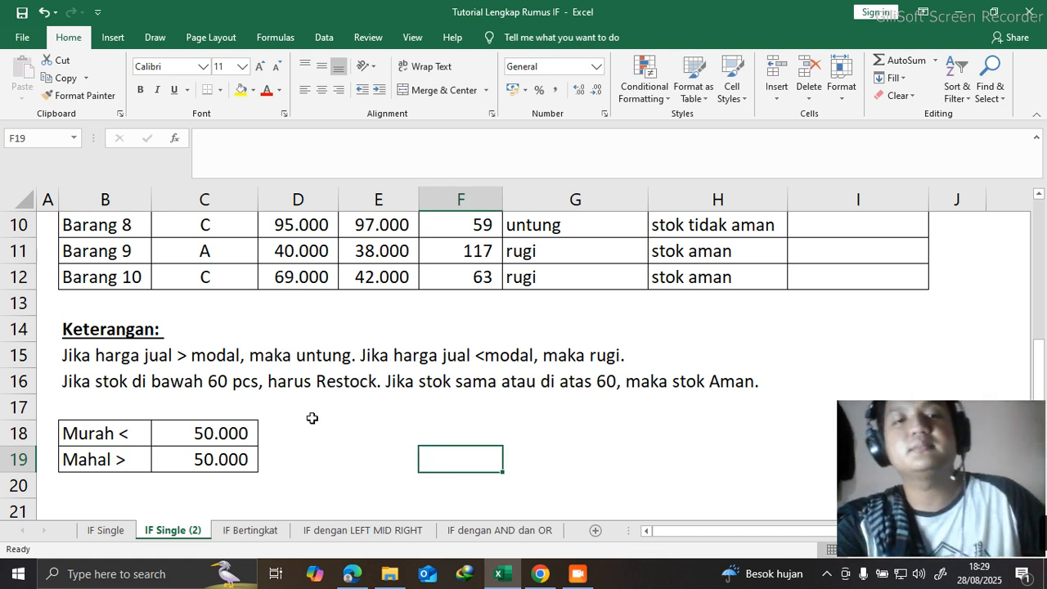
# - Begin an IF formula in cell I3 that tests whether the Harga in E3 is greater than 50000
pyautogui.scroll(3, 281, 443)
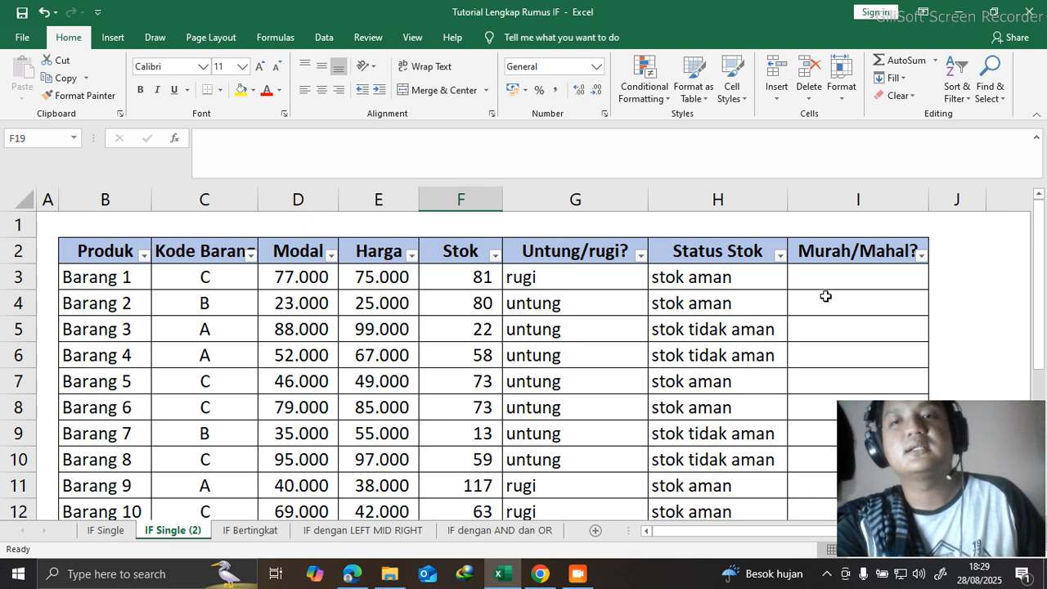
pyautogui.click(833, 271)
pyautogui.write('=i')
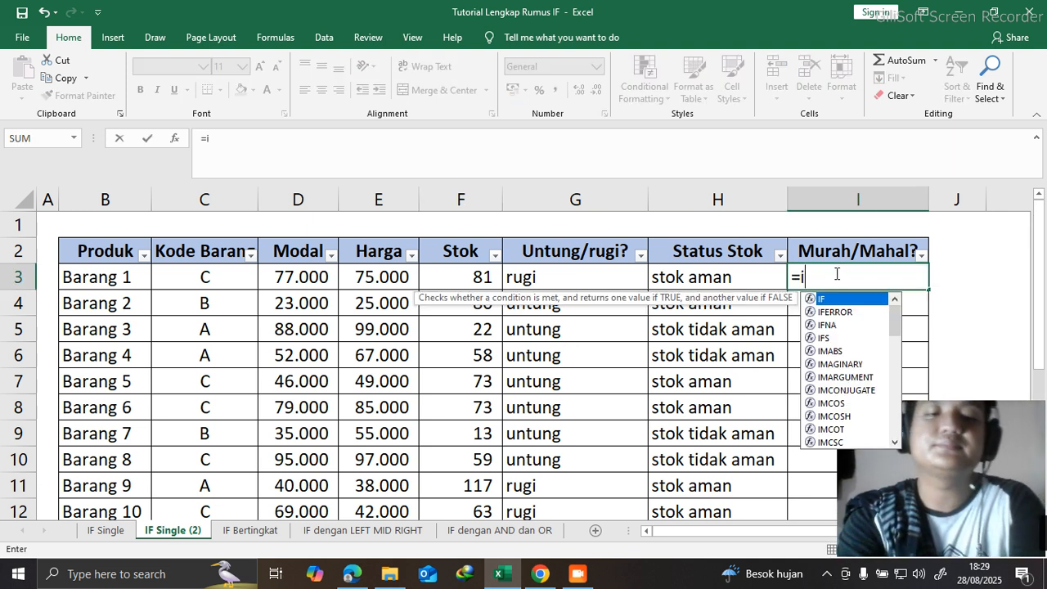
pyautogui.write('f(')
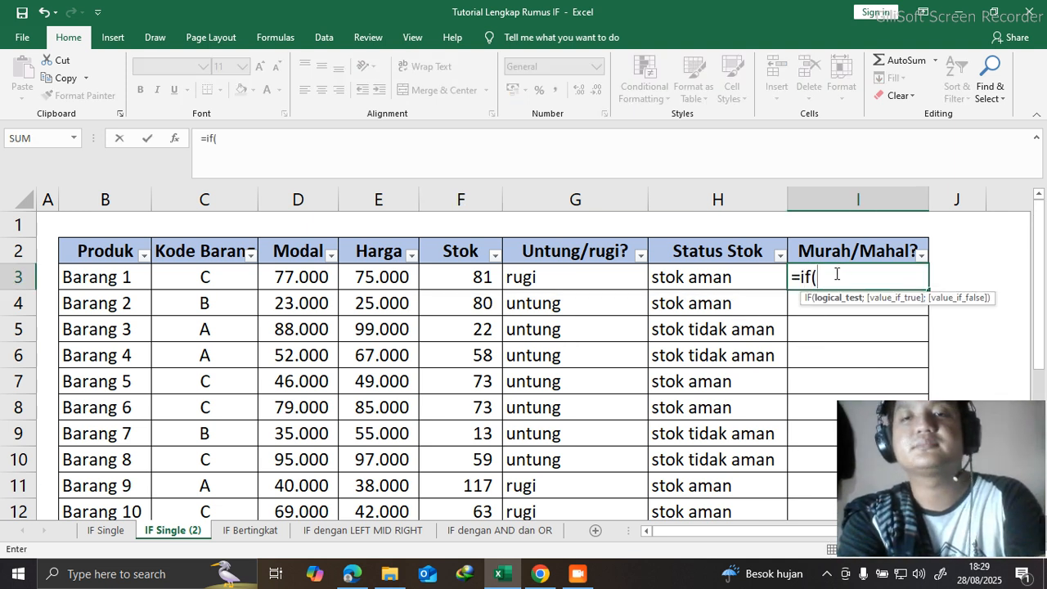
pyautogui.click(365, 275)
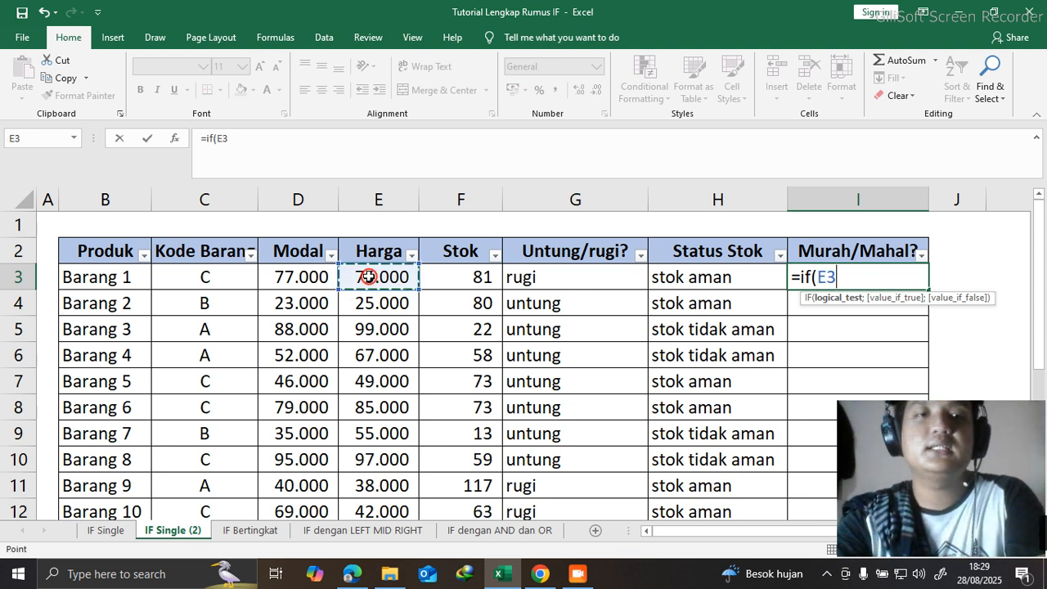
pyautogui.scroll(-4, 367, 276)
pyautogui.scroll(4, 367, 276)
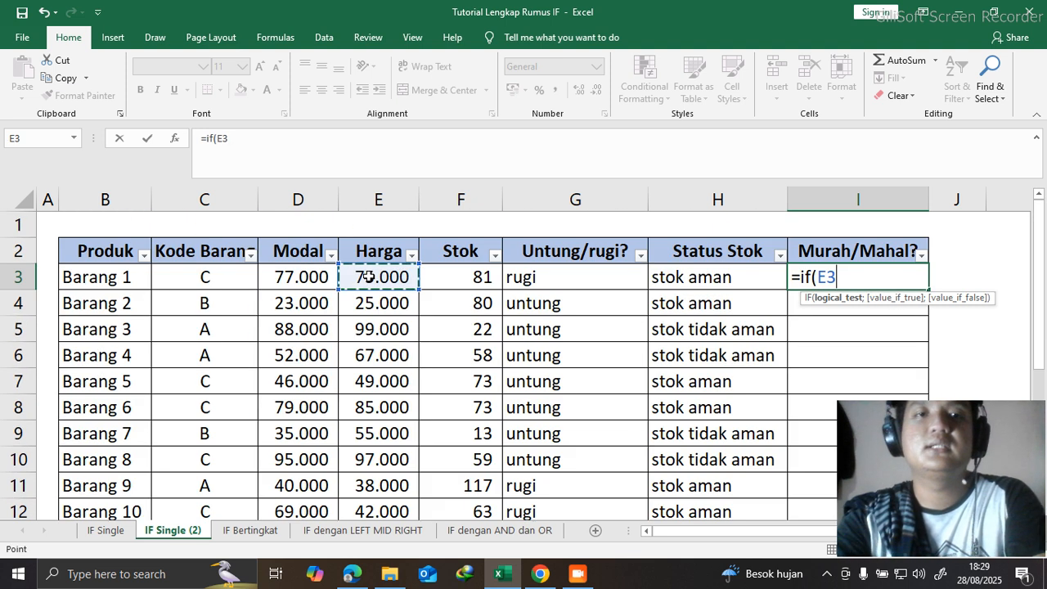
pyautogui.write('>')
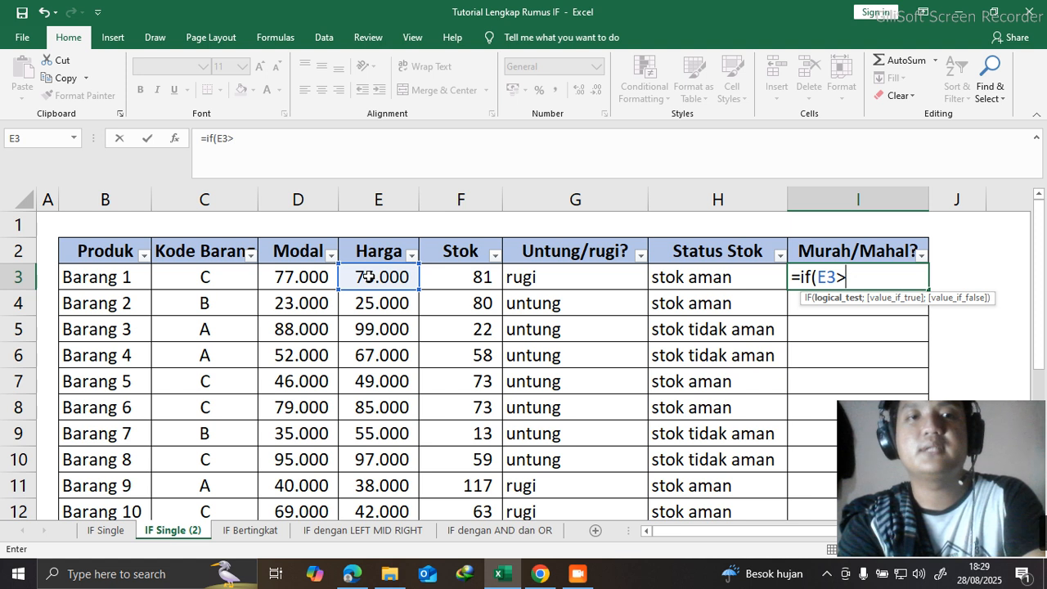
pyautogui.write('50000')
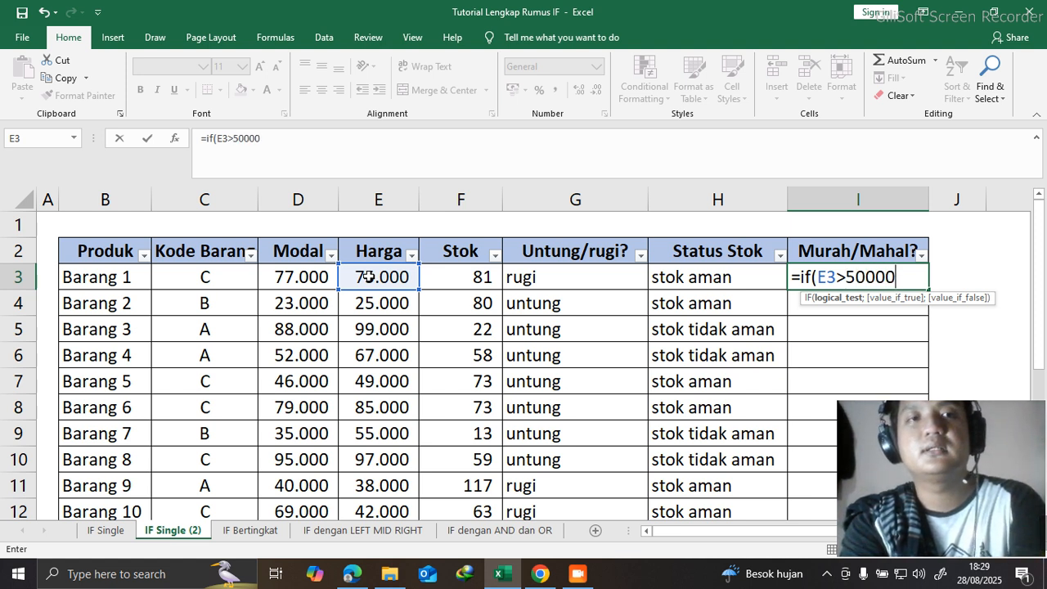
pyautogui.write(';"mahal";"')
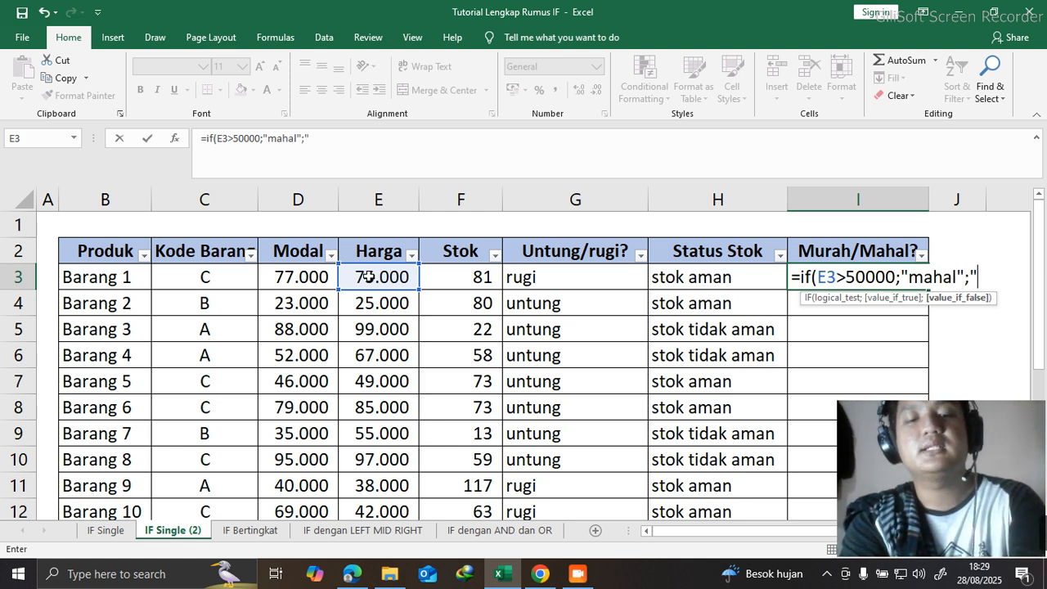
pyautogui.write('murah"')
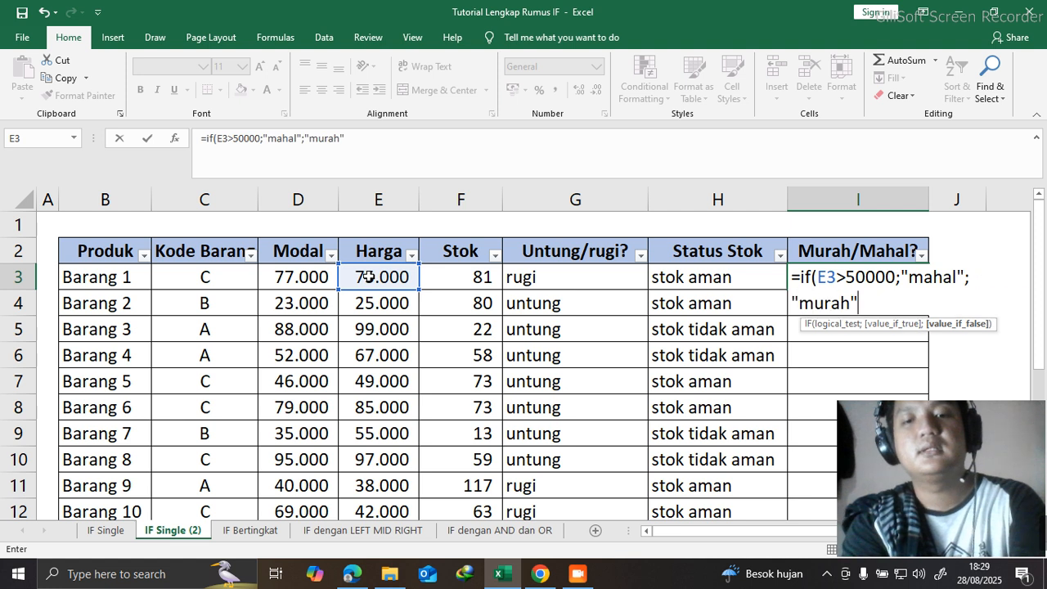
# - Complete the I3 IF formula so it returns "mahal" when true and "murah" when false
pyautogui.press('Return')
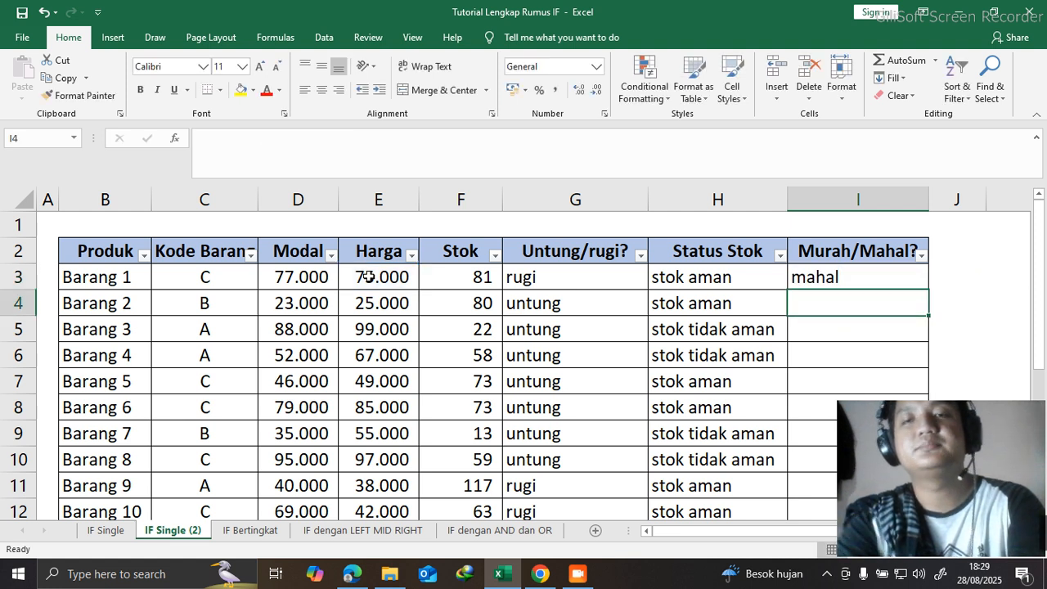
# - Fill the I3 formula down the Murah/Mahal? column through the Barang 10 row
pyautogui.click(918, 275)
pyautogui.doubleClick(929, 292)
pyautogui.scroll(-3, 930, 292)
pyautogui.scroll(1, 929, 292)
pyautogui.scroll(-2, 929, 292)
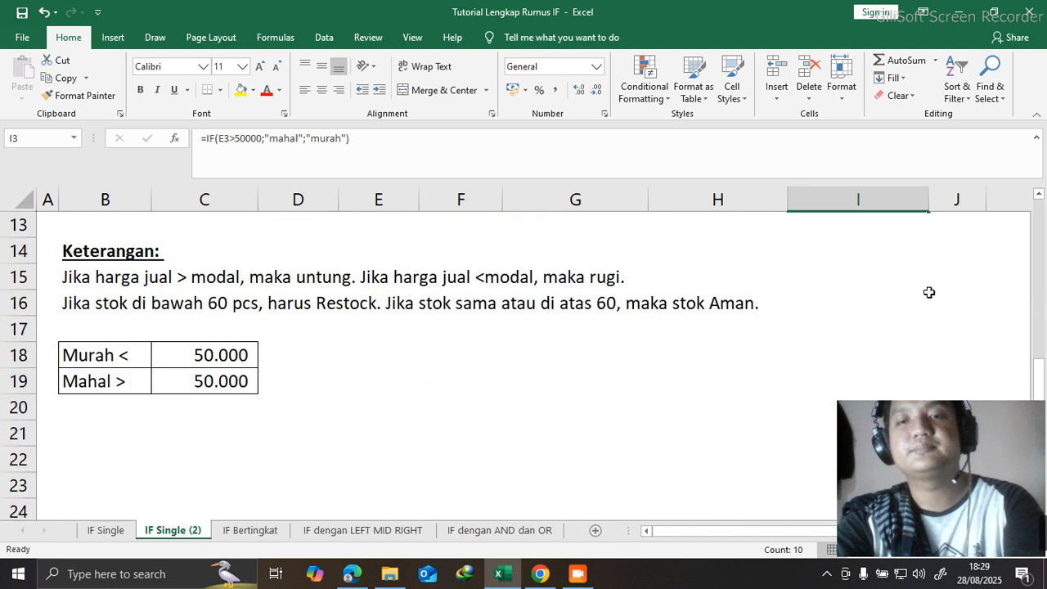
pyautogui.scroll(4, 929, 292)
pyautogui.click(962, 260)
pyautogui.scroll(-2, 866, 275)
pyautogui.scroll(2, 930, 273)
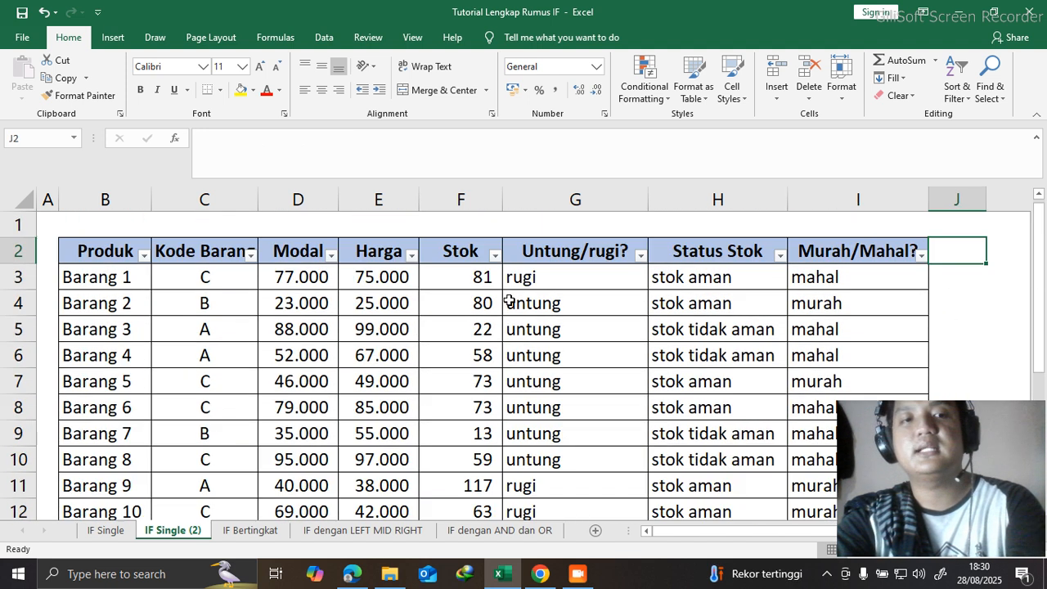
# - Try to rename the "IF Single (2)" worksheet as "IF Single"
pyautogui.doubleClick(177, 535)
pyautogui.click(203, 535)
pyautogui.doubleClick(199, 532)
pyautogui.click(198, 530)
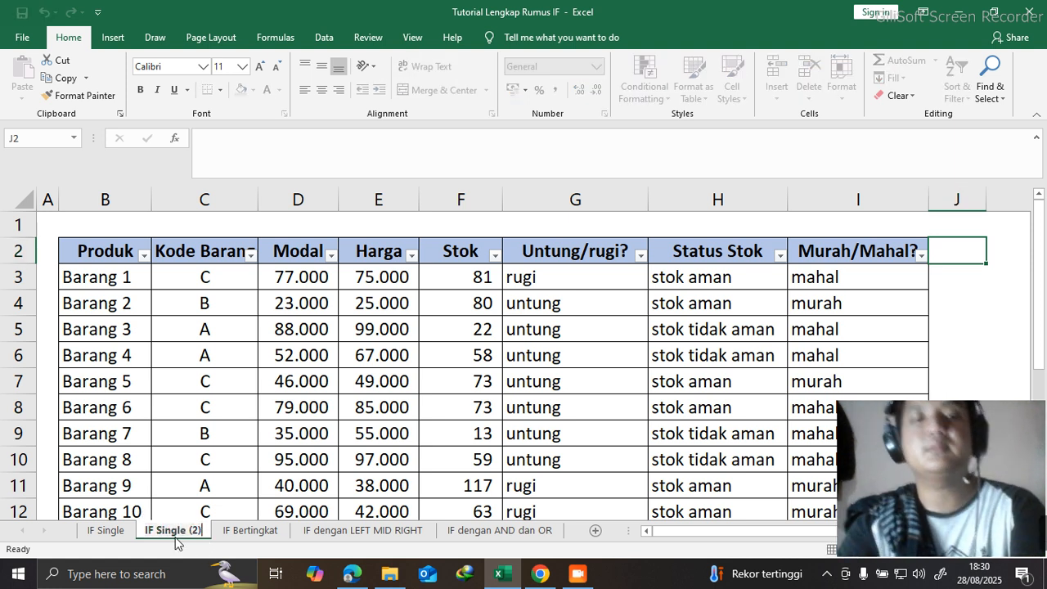
pyautogui.press('BackSpace')
pyautogui.press('BackSpace')
pyautogui.press('BackSpace')
pyautogui.press('BackSpace')
pyautogui.press('BackSpace')
pyautogui.write('e')
pyautogui.click(125, 434)
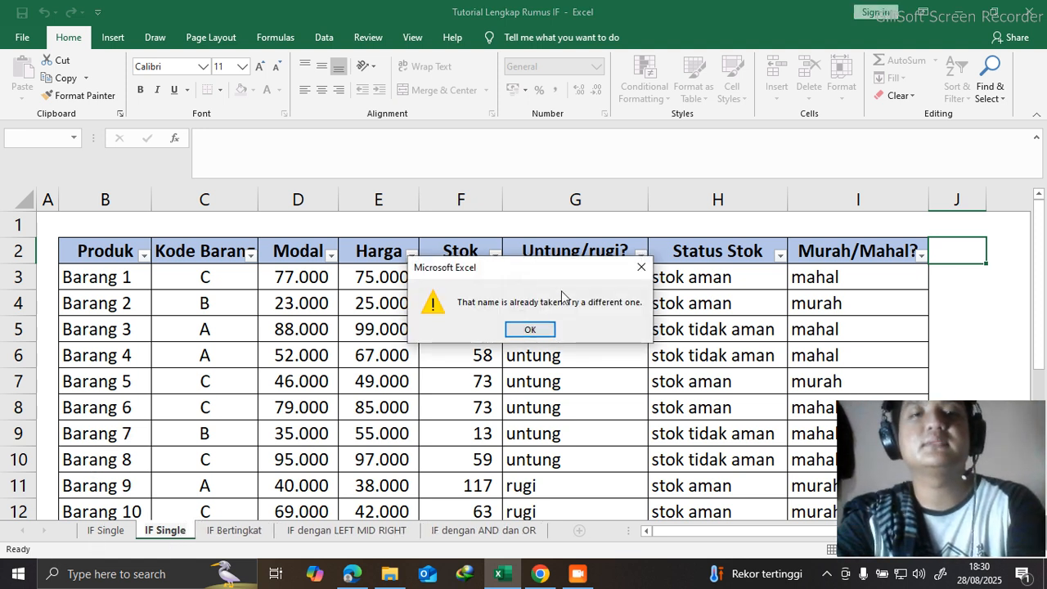
pyautogui.click(532, 329)
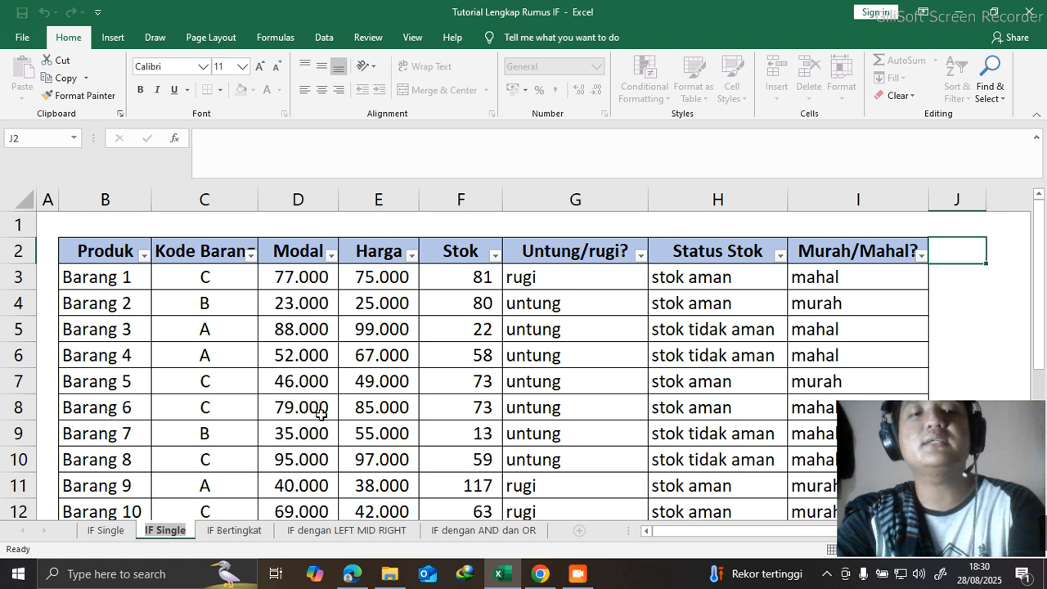
# - Rename the duplicate IF Single worksheet as "2"
pyautogui.write('2')
pyautogui.click(235, 462)
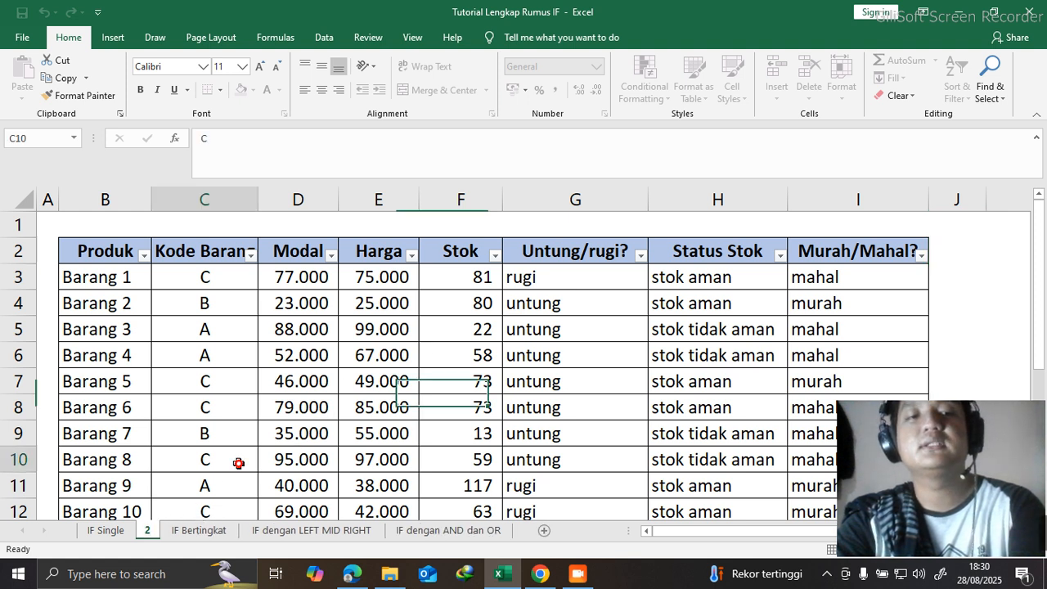
# - Delete the original "IF Single" worksheet from the workbook permanently
pyautogui.click(118, 532)
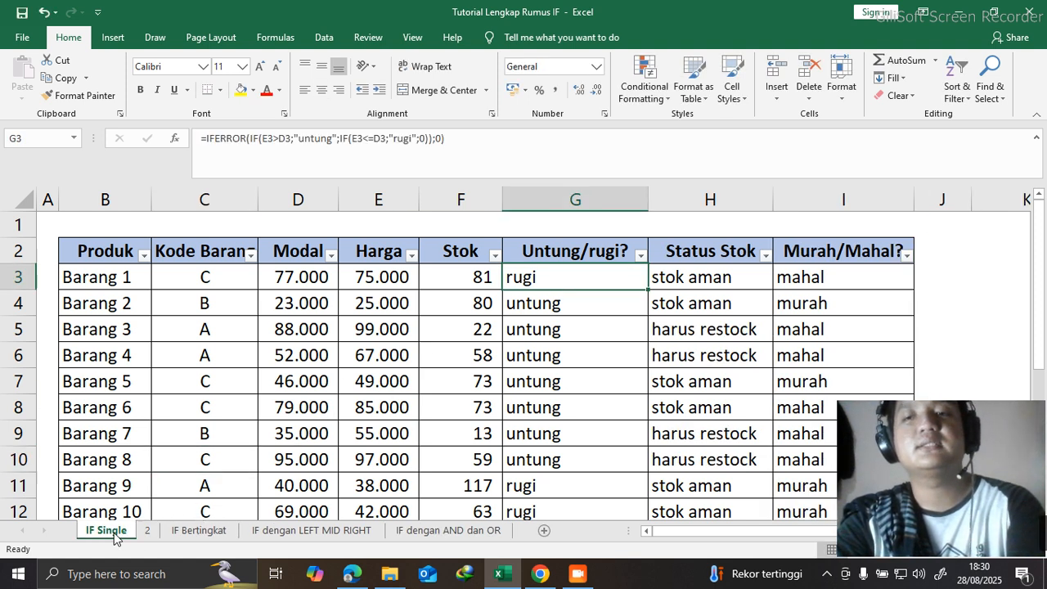
pyautogui.rightClick(115, 533)
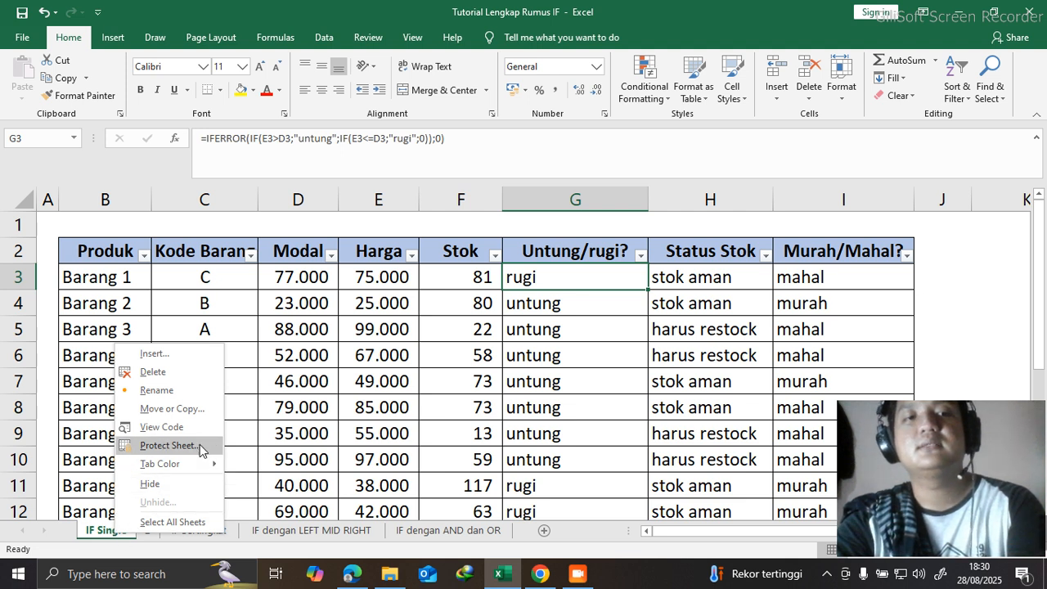
pyautogui.click(152, 371)
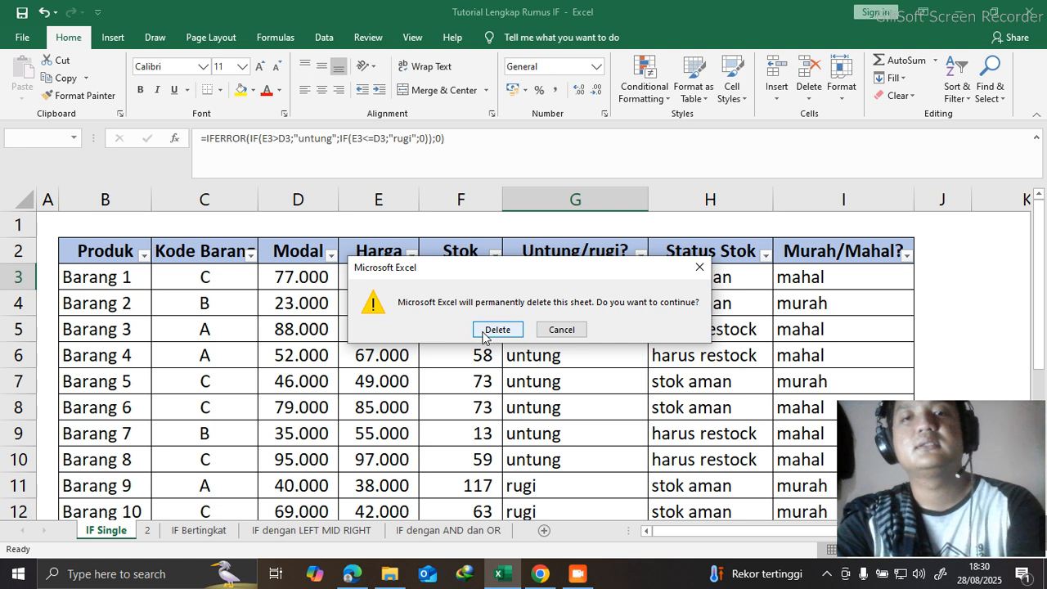
pyautogui.click(496, 330)
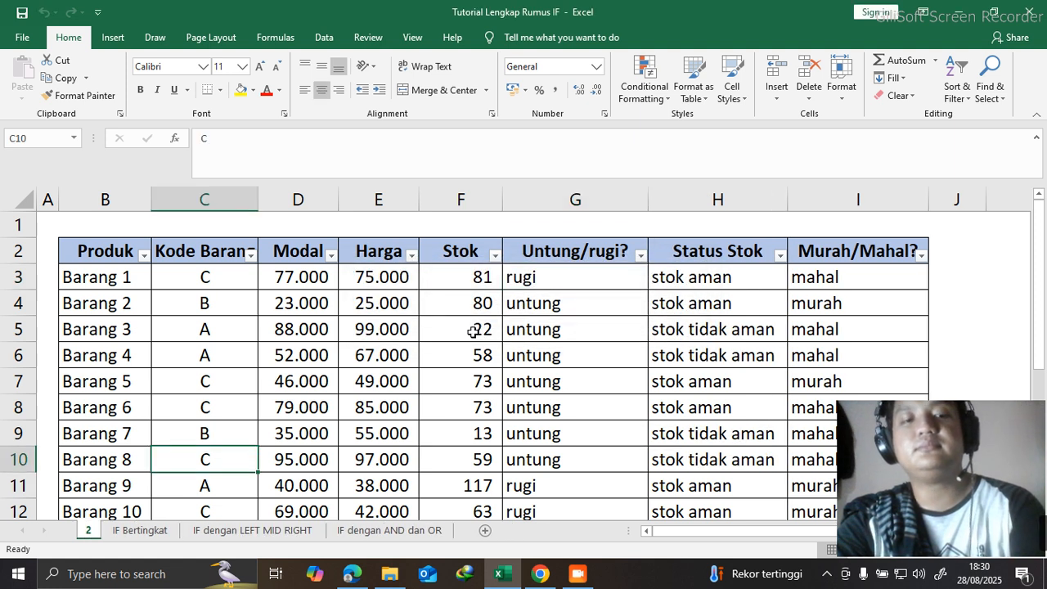